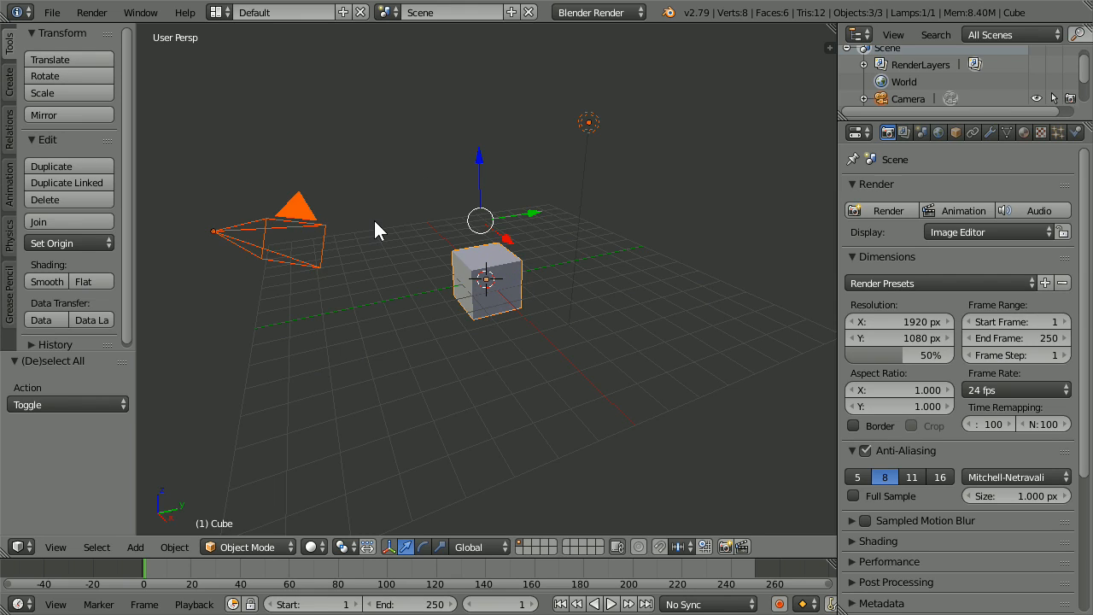
Delete all default objects and import the Wavefront model "modelo exemplo (otimizacao).obj" from the desktop folder "Curso MagicaVoxel - Arquivos".
key(x)
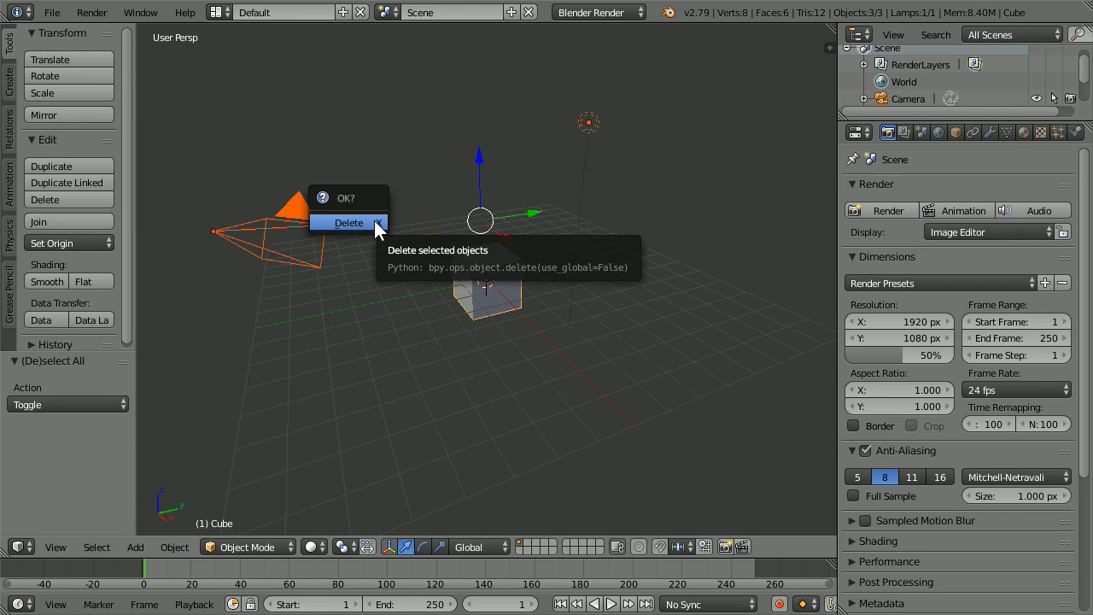
click(356, 220)
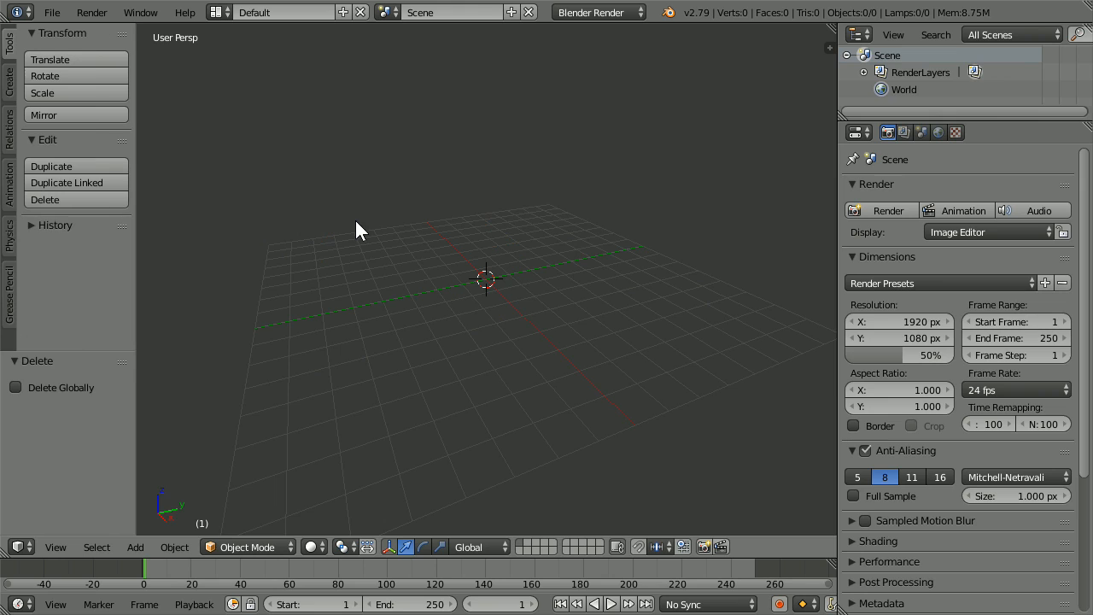
click(50, 12)
mouse_move(148, 335)
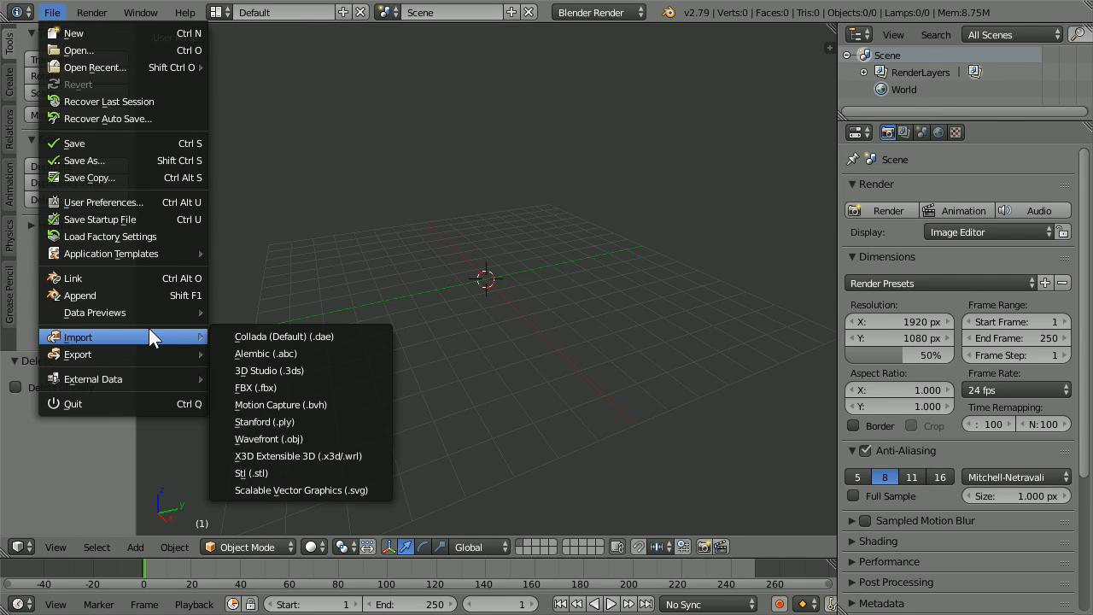
click(311, 441)
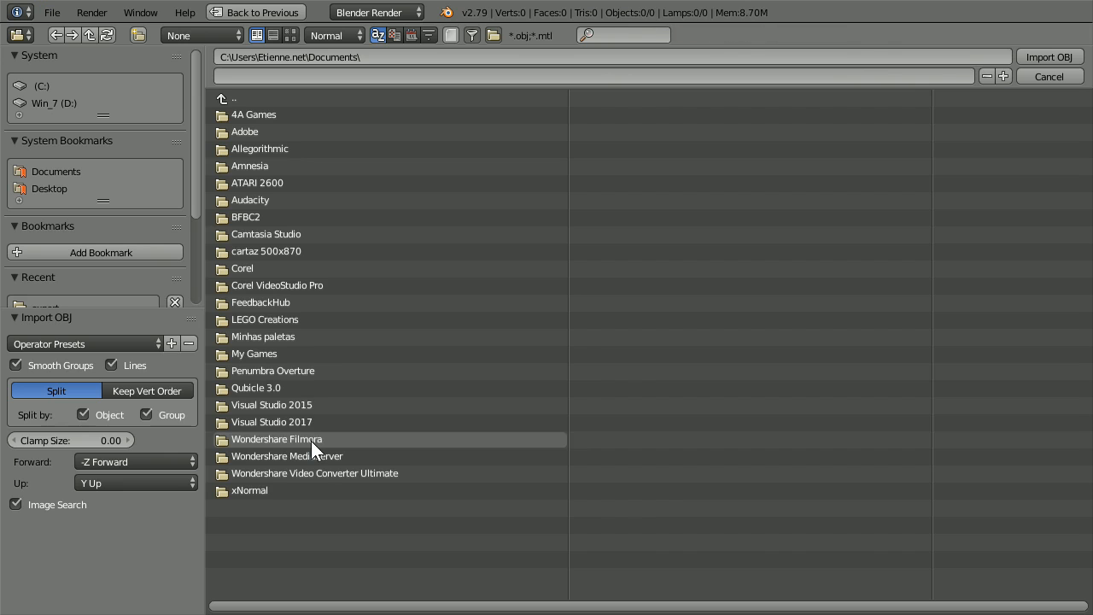
click(50, 188)
click(258, 130)
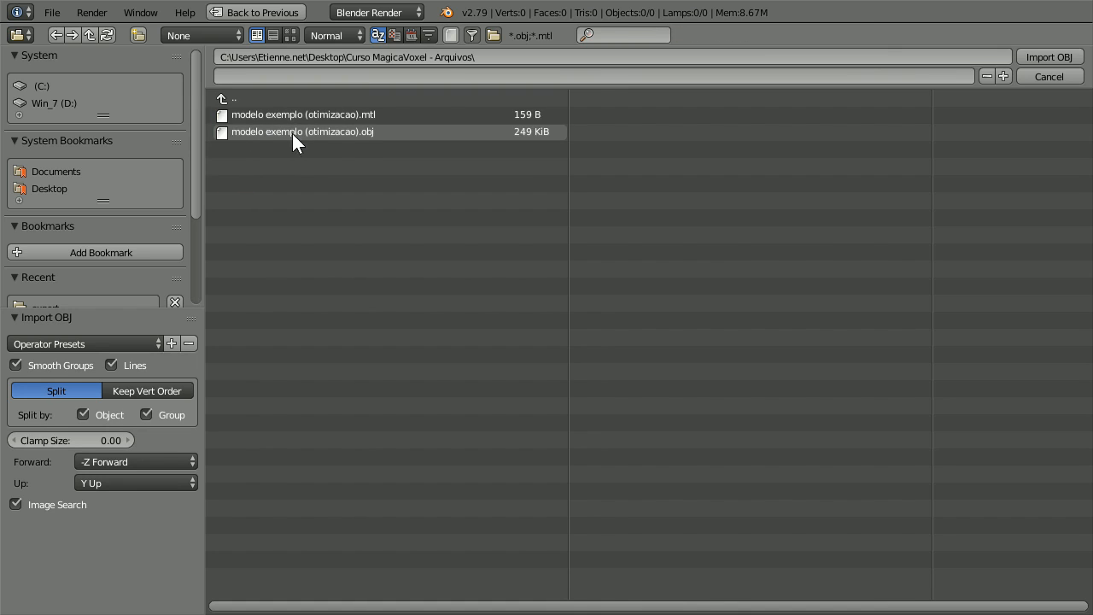
click(362, 135)
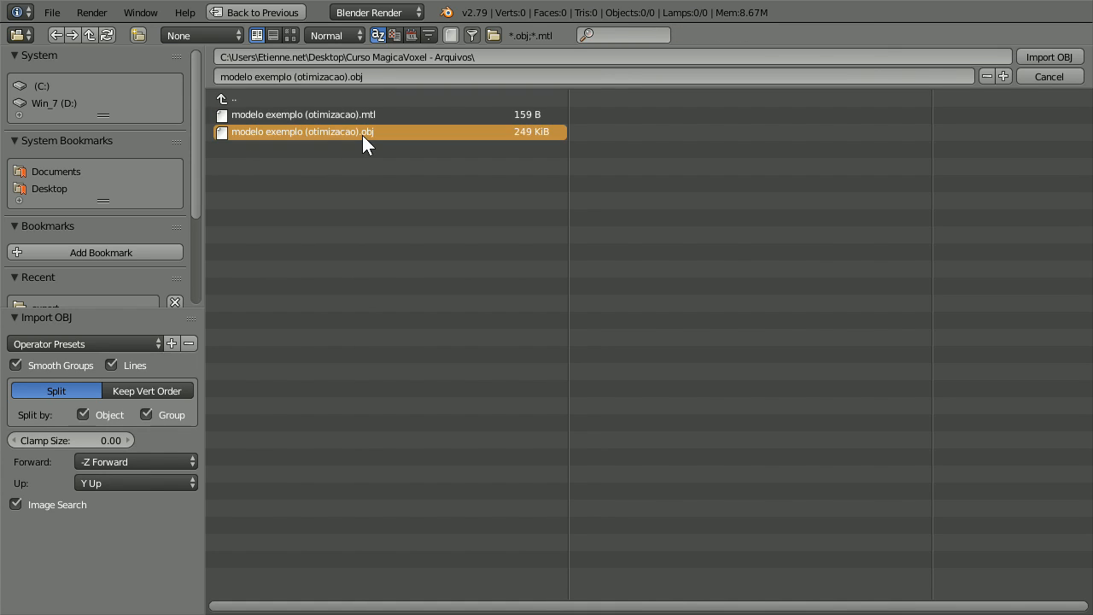
click(1034, 56)
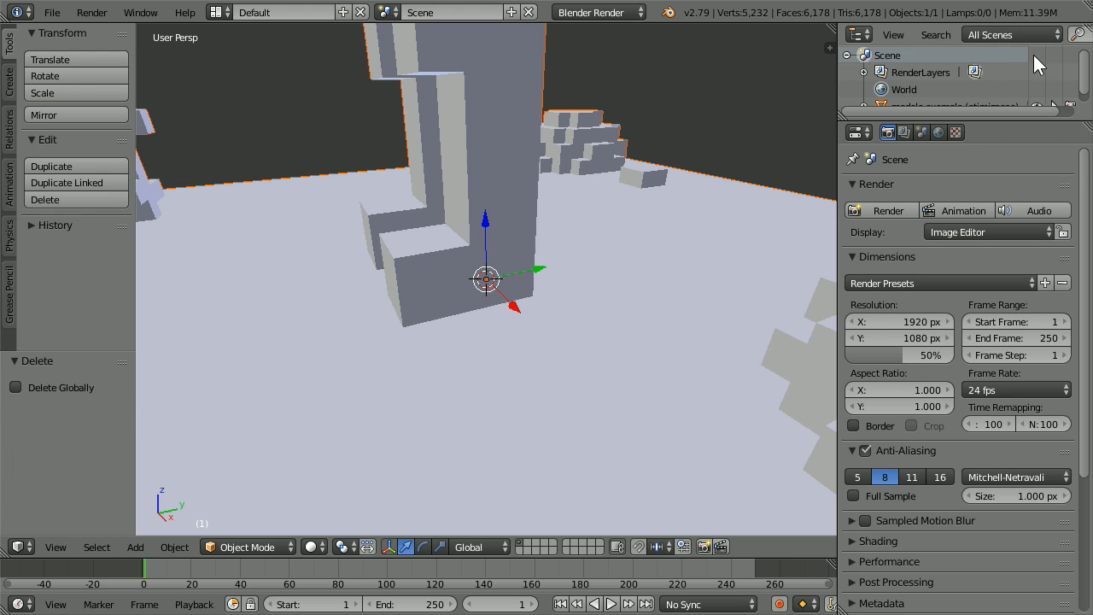
Scale the imported voxel model uniformly by a factor of 0.3.
scroll(673, 225, down, 7)
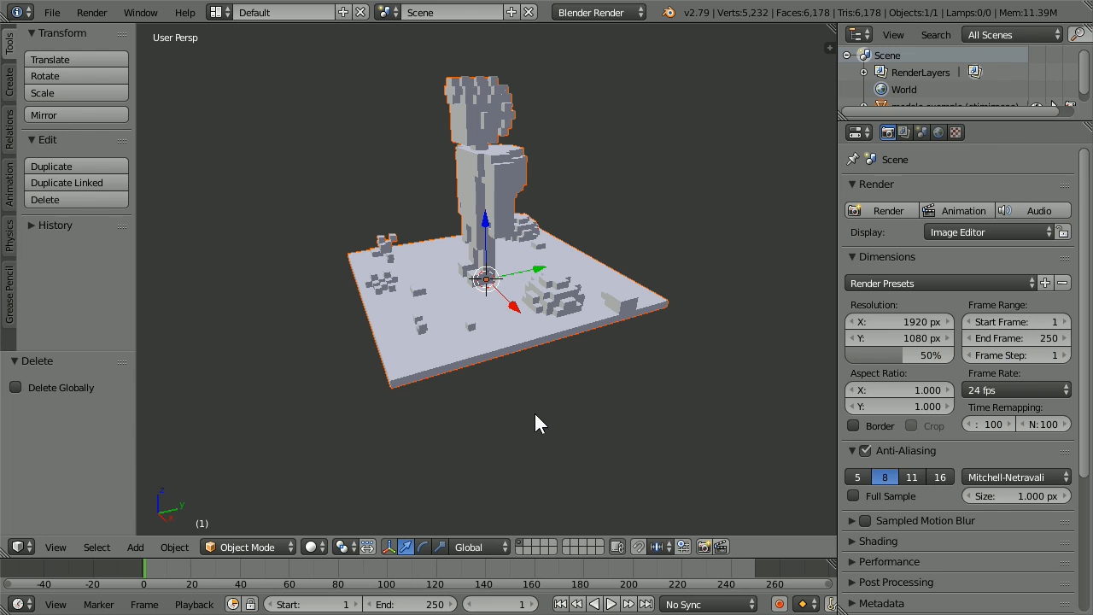
middle_drag(493, 424, 506, 322)
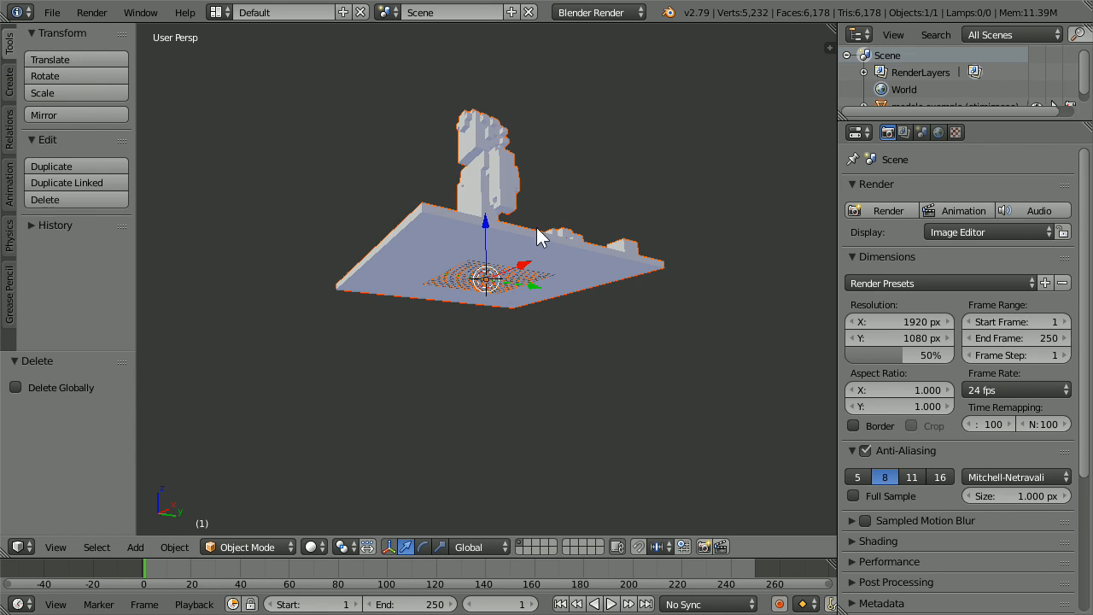
scroll(516, 241, up, 4)
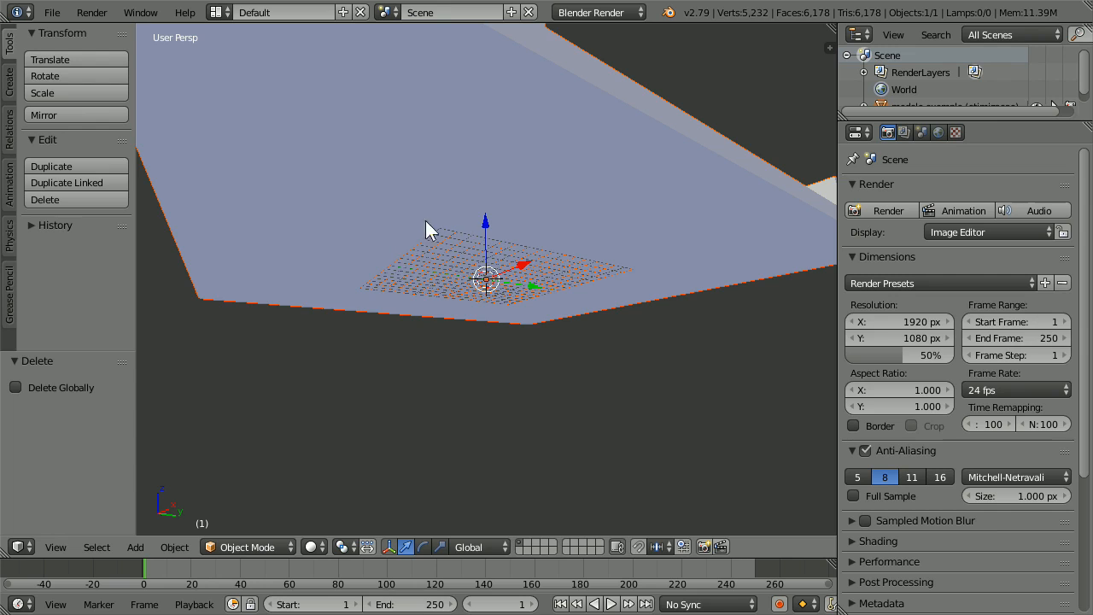
middle_drag(582, 390, 550, 373)
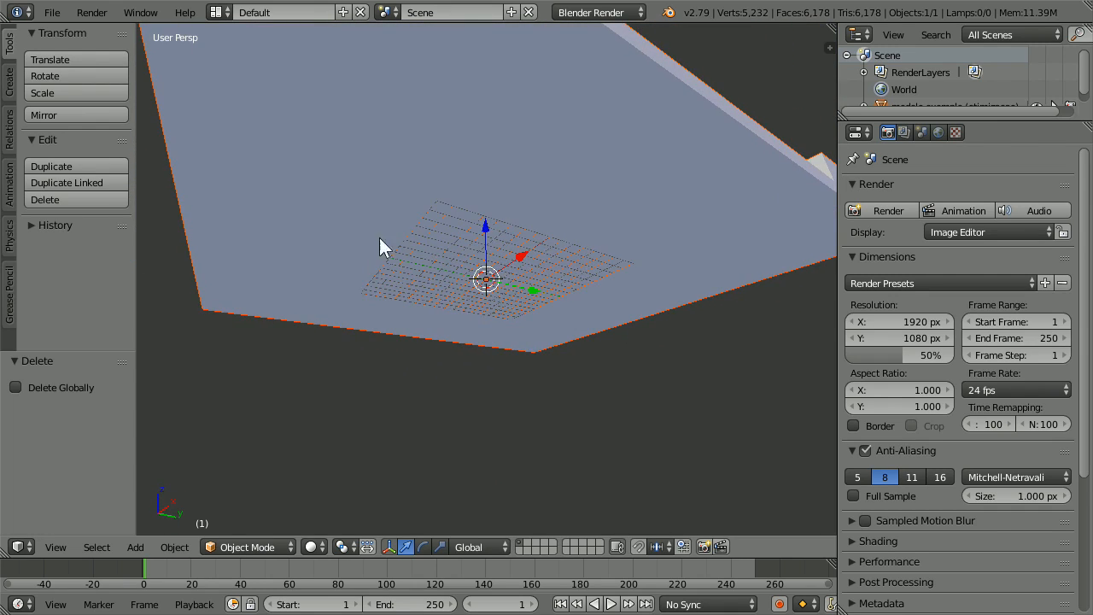
middle_drag(475, 319, 488, 247)
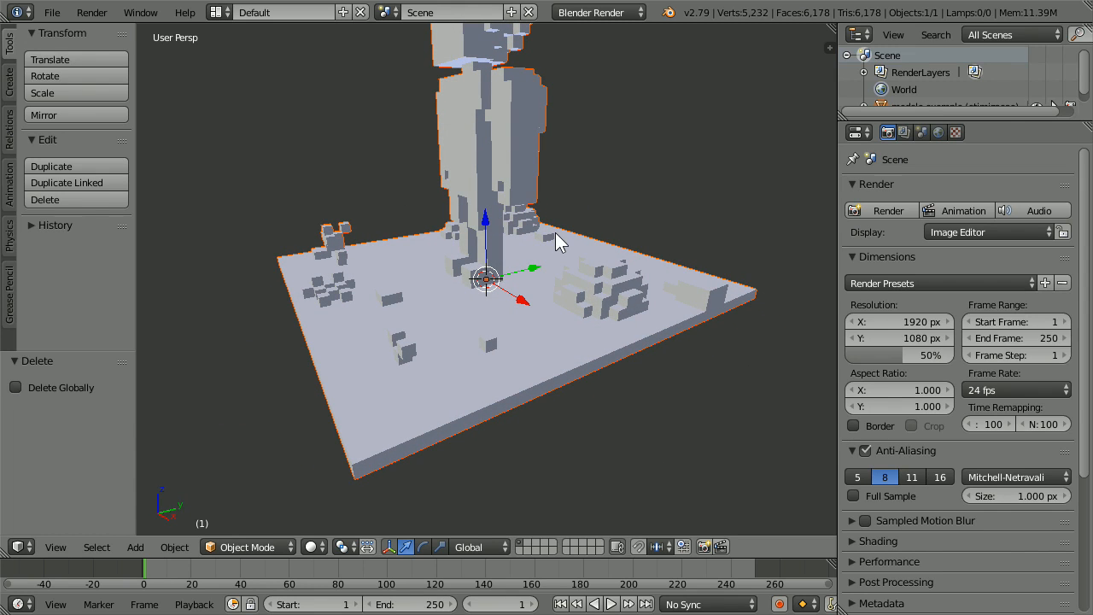
key(s)
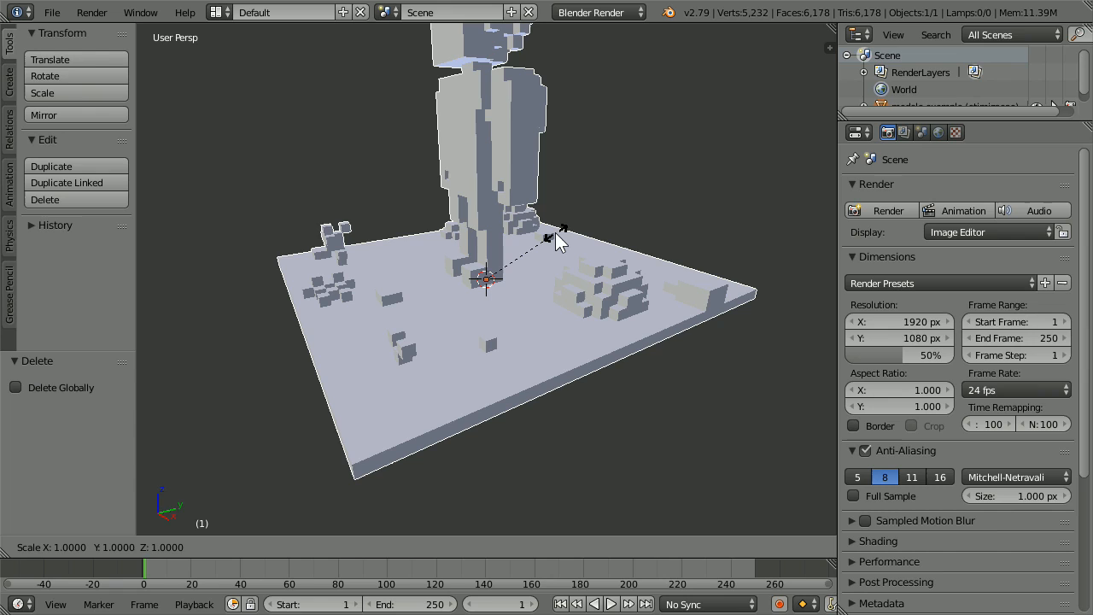
text(0)
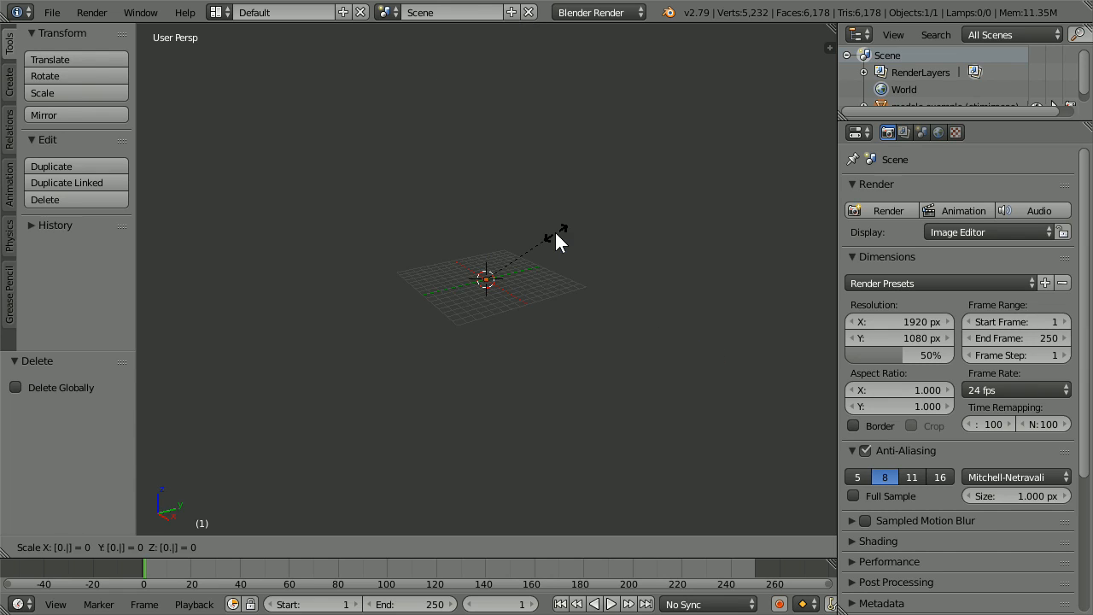
text(.3)
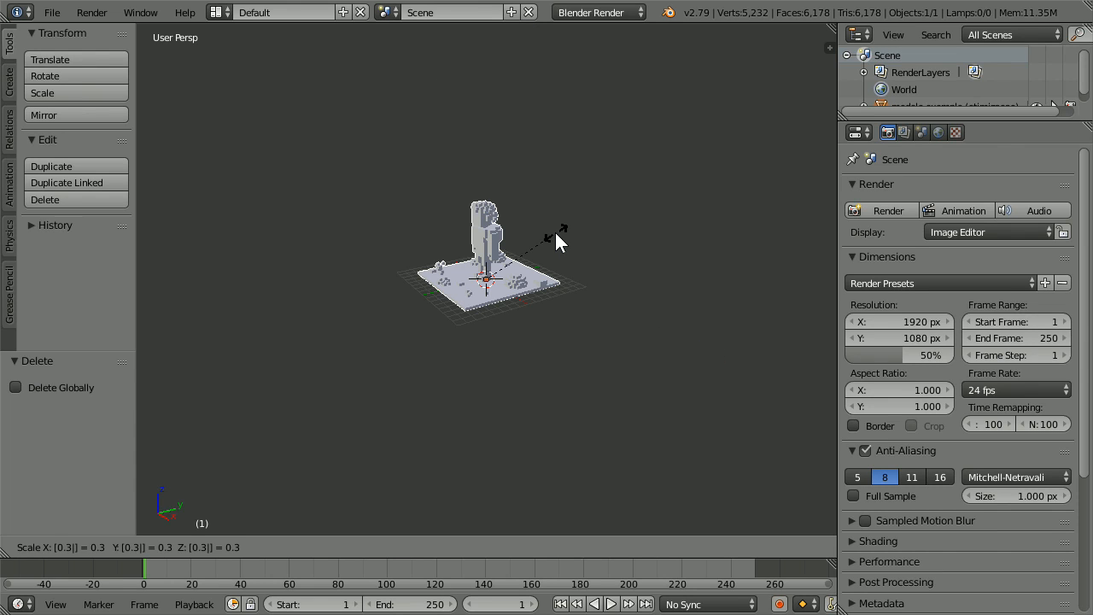
key(Return)
Switch the viewport shading to Texture and deselect the voxel model.
scroll(555, 242, up, 5)
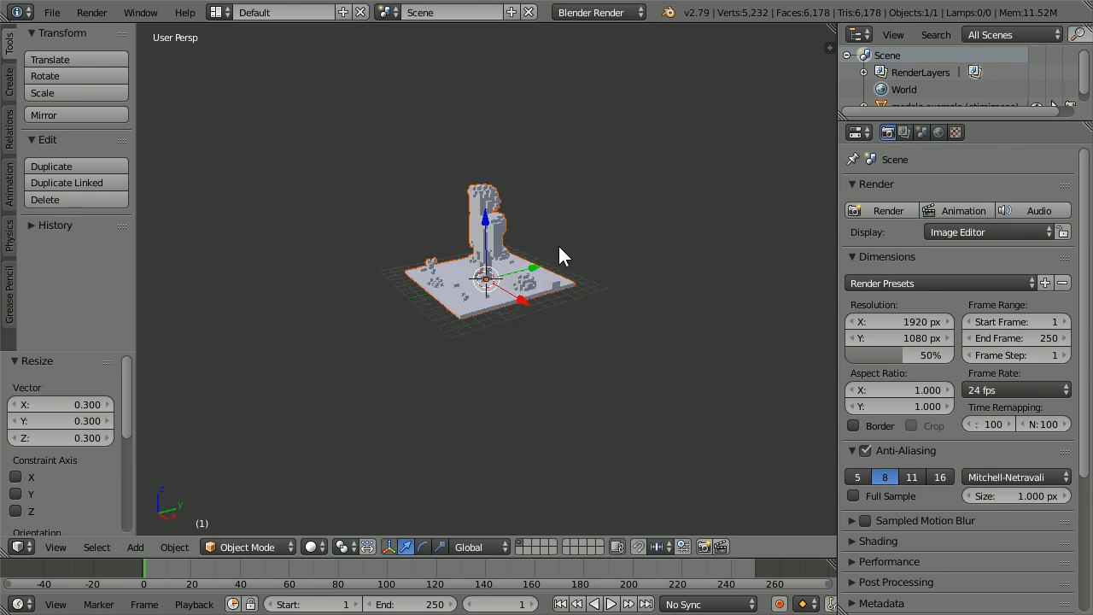
middle_drag(384, 389, 476, 409)
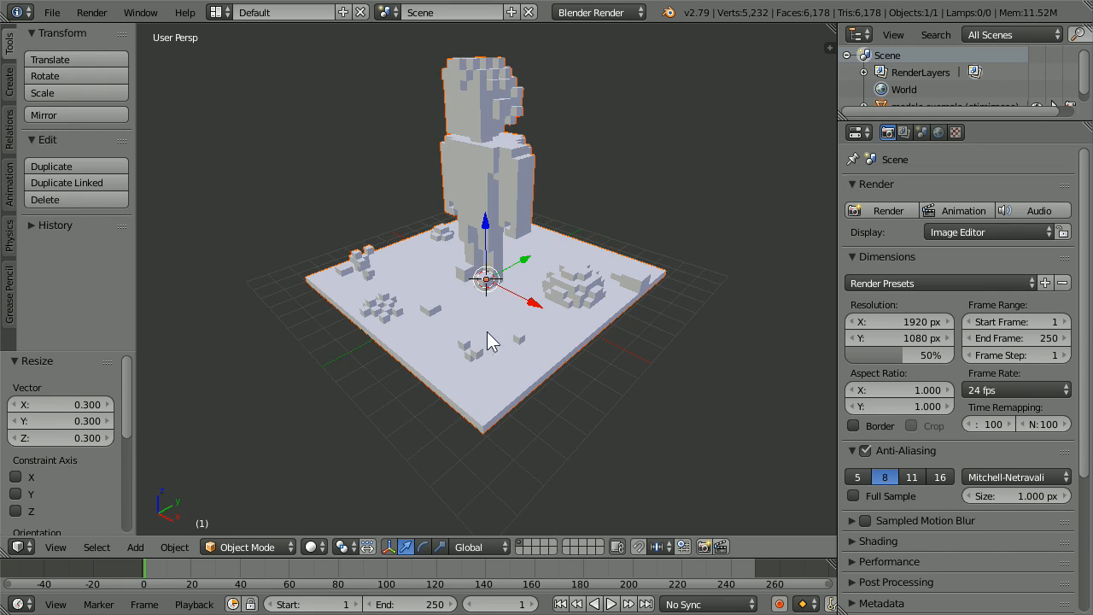
mouse_move(409, 469)
middle_down()
mouse_move(546, 464)
mouse_move(419, 468)
middle_up()
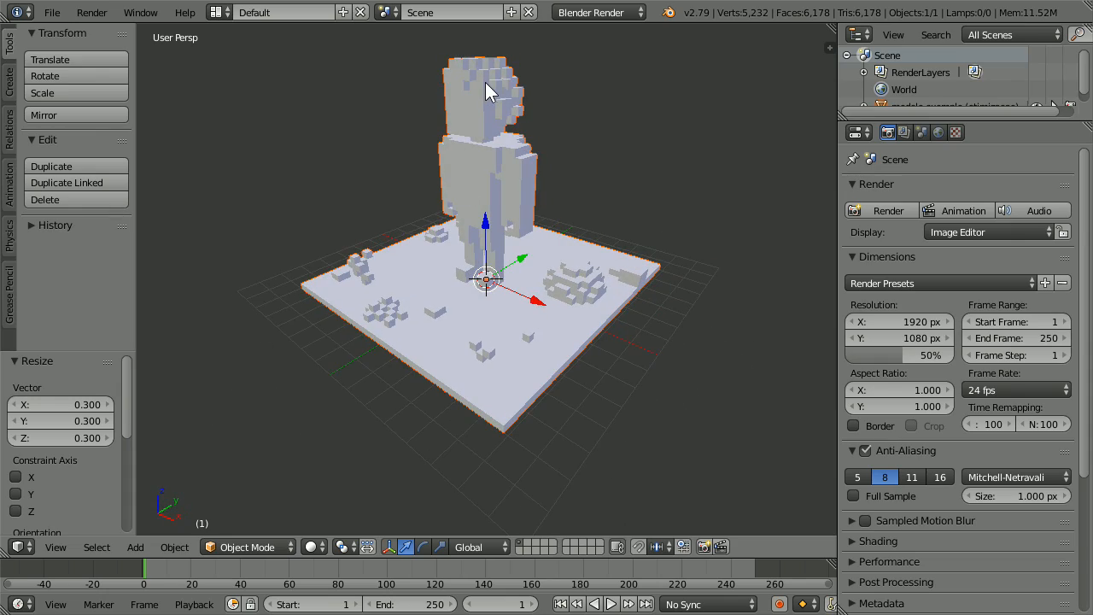
middle_drag(540, 264, 570, 318)
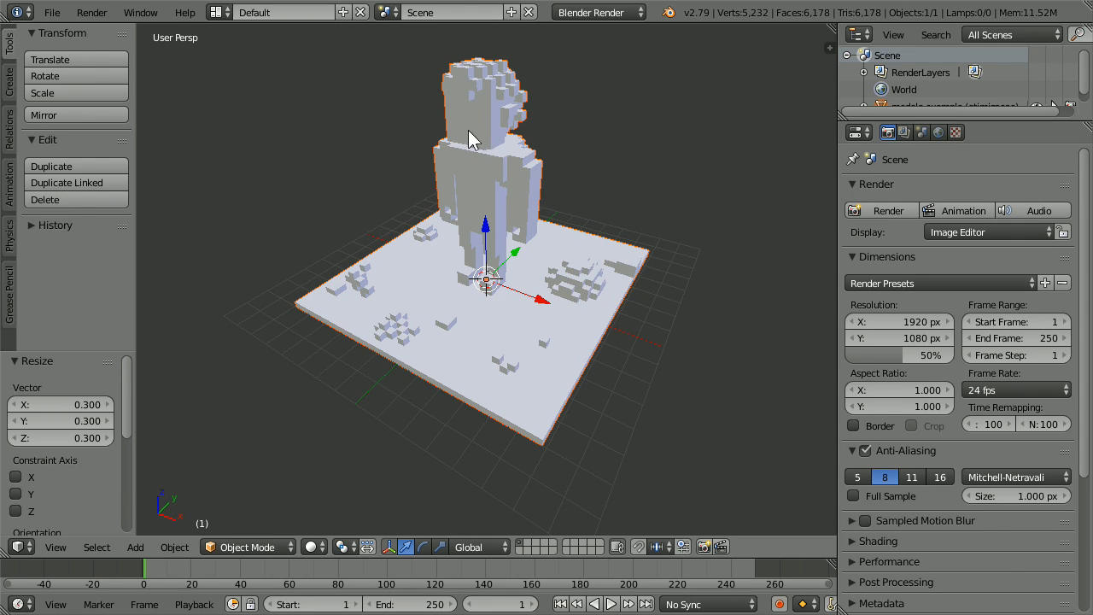
mouse_move(427, 379)
middle_down()
mouse_move(584, 332)
mouse_move(548, 355)
mouse_move(430, 391)
middle_up()
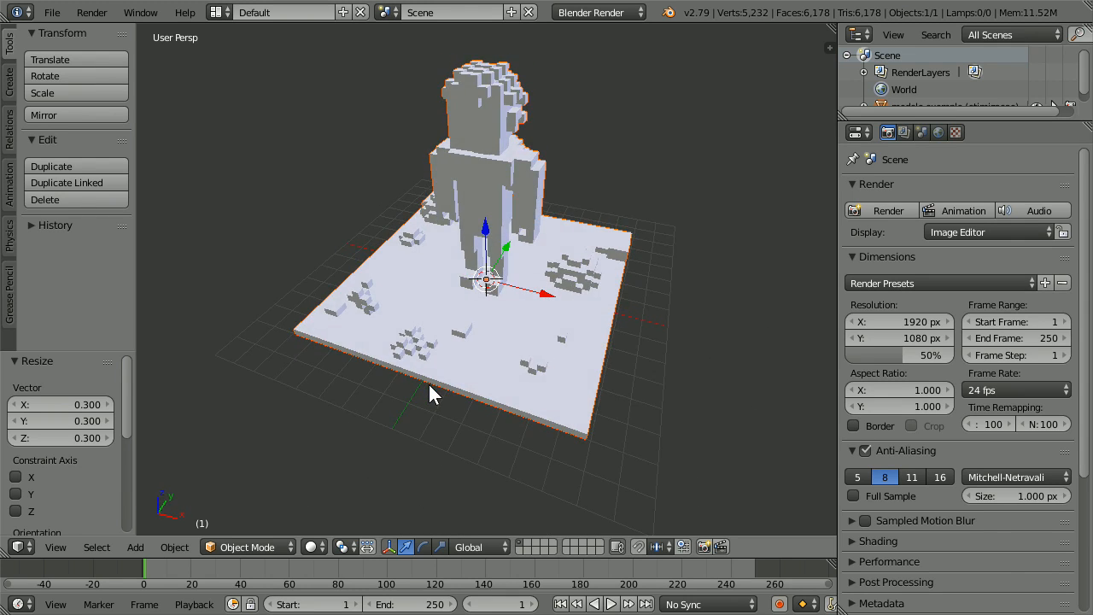
click(313, 547)
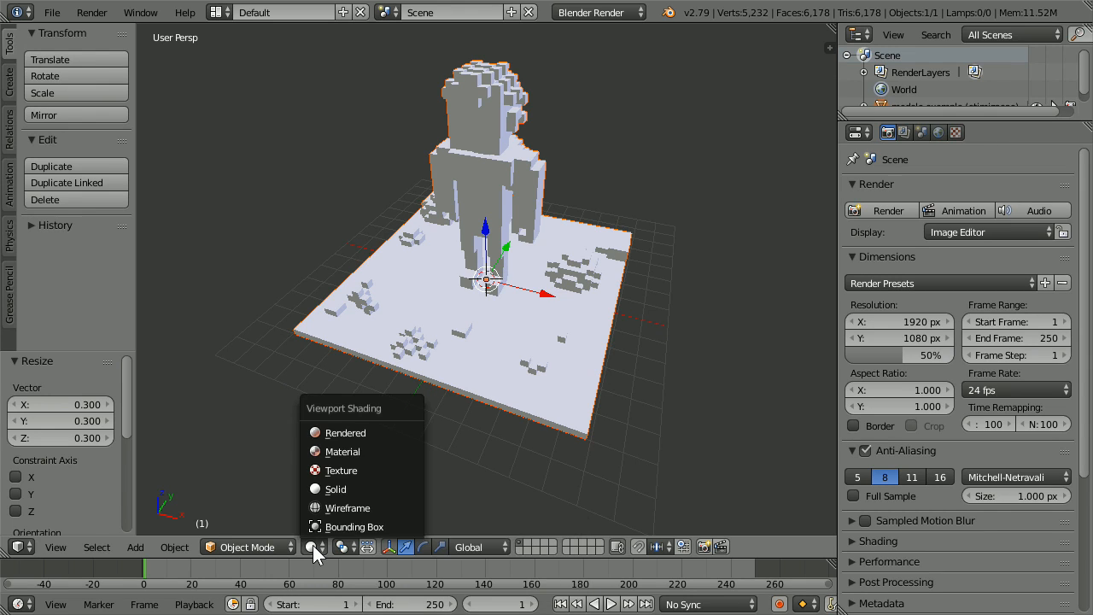
click(366, 468)
mouse_move(524, 435)
middle_down()
mouse_move(541, 439)
mouse_move(451, 418)
middle_up()
key(a)
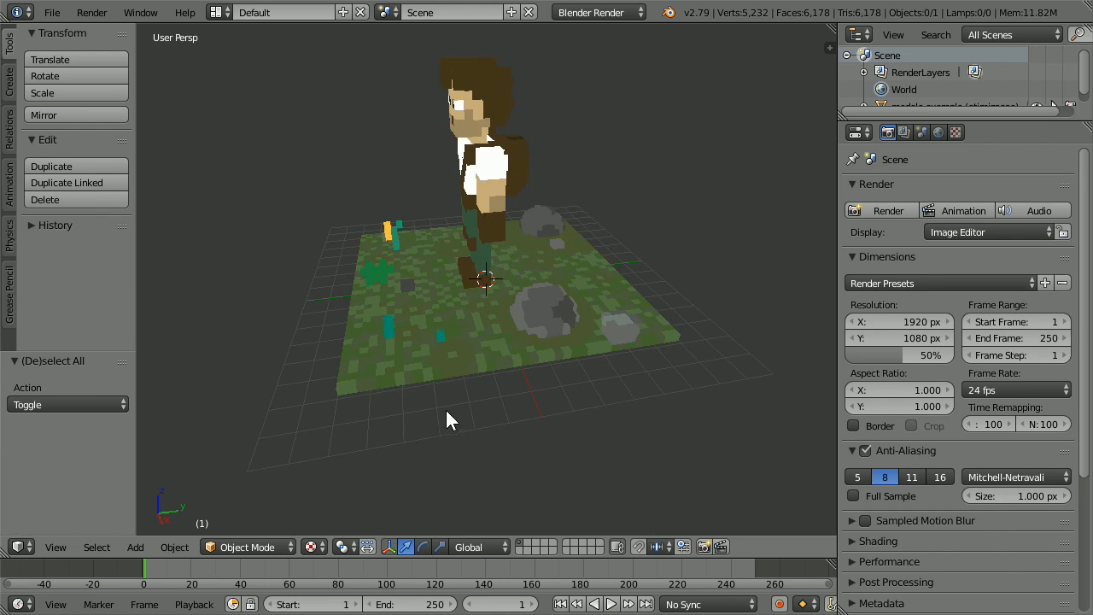
Turn on Ambient Occlusion in the 3D view's shading settings.
middle_drag(365, 415, 550, 309)
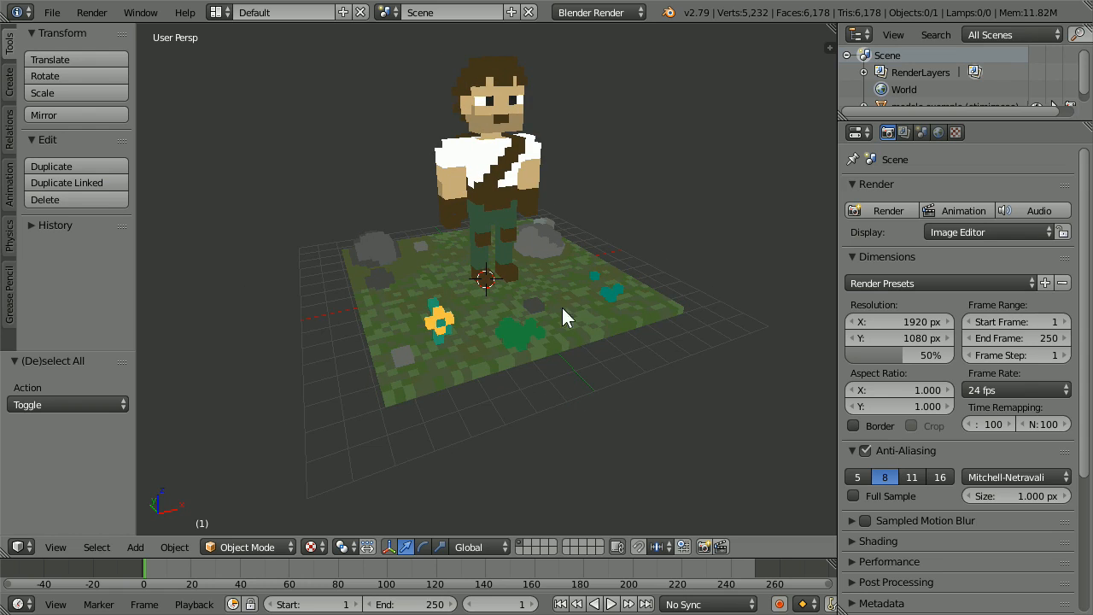
scroll(595, 315, up, 5)
middle_drag(592, 339, 648, 170)
middle_drag(263, 218, 589, 86)
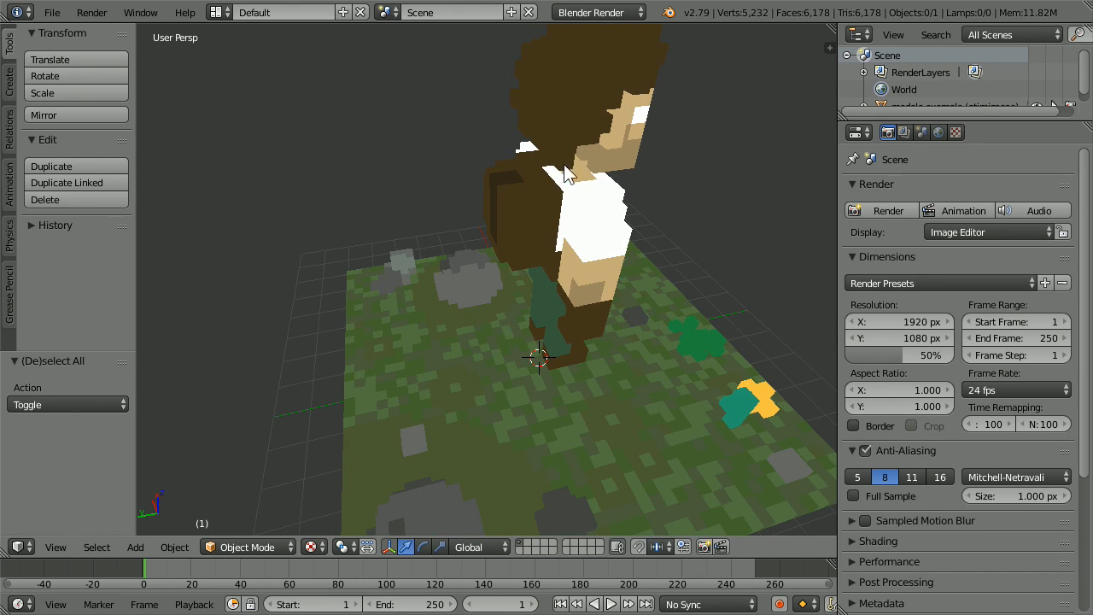
middle_drag(384, 225, 586, 203)
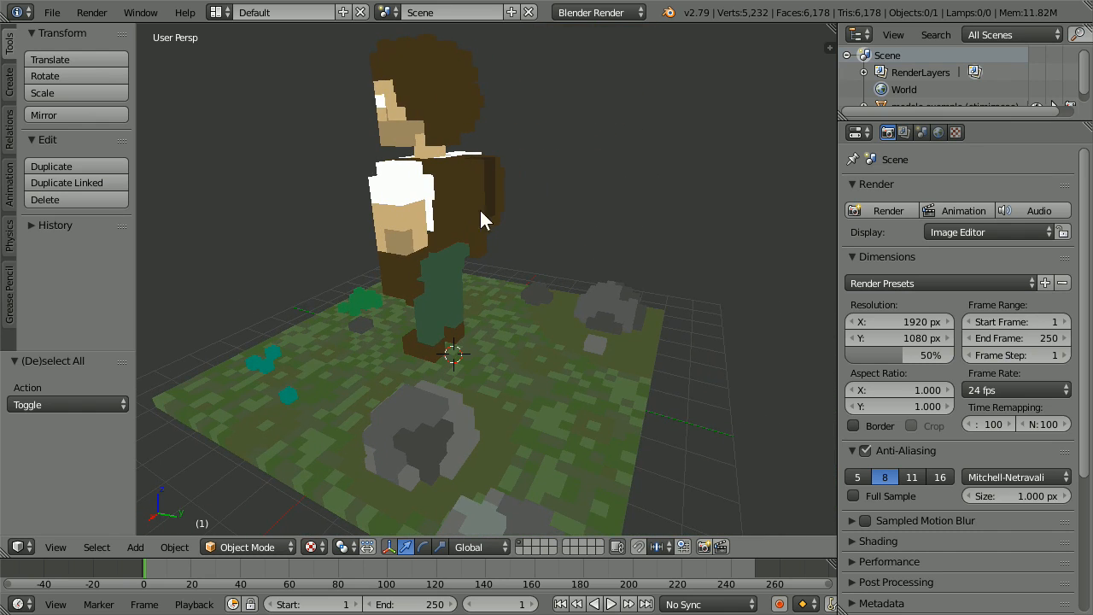
middle_drag(443, 65, 586, 114)
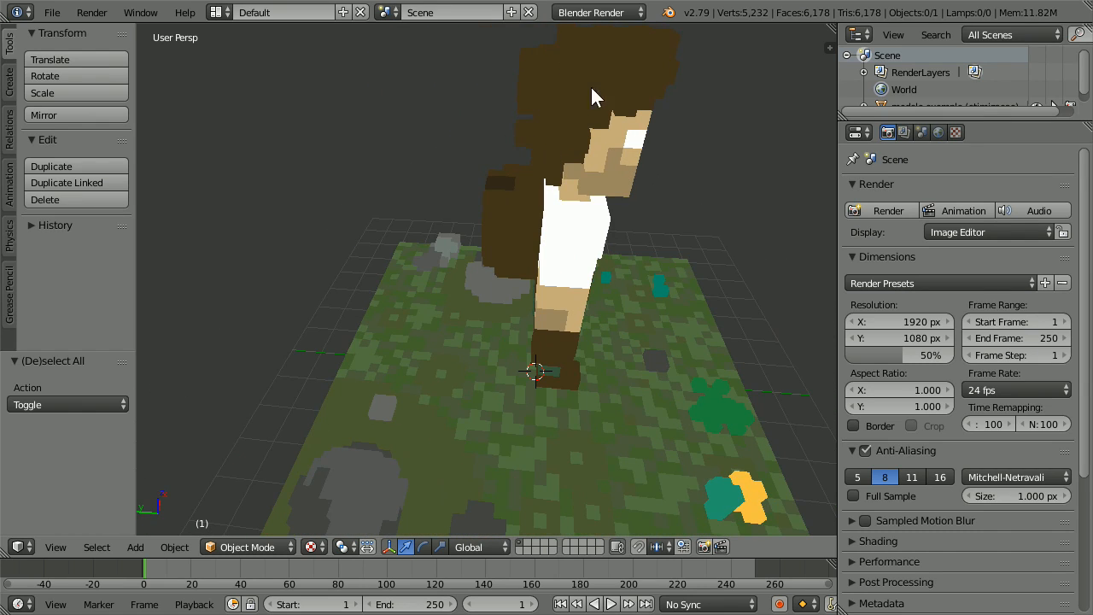
middle_drag(407, 153, 498, 173)
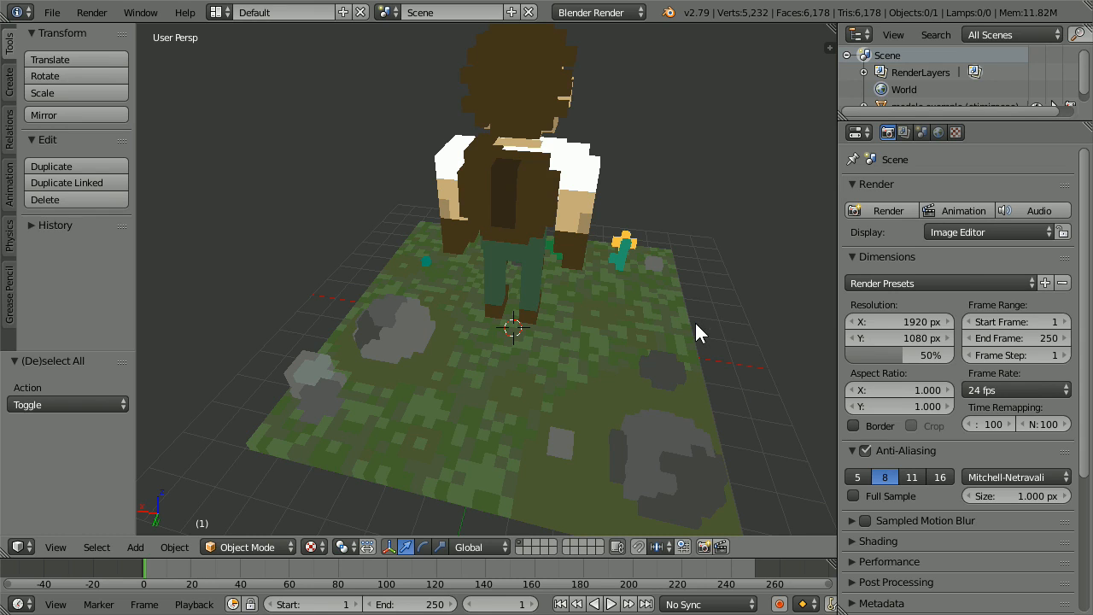
key(n)
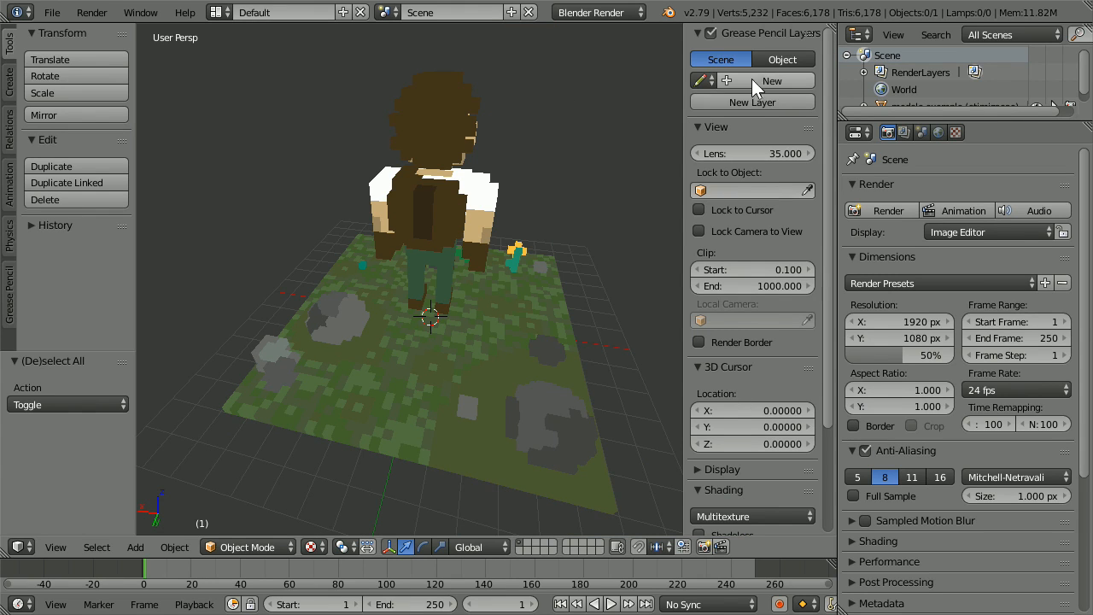
scroll(830, 265, down, 5)
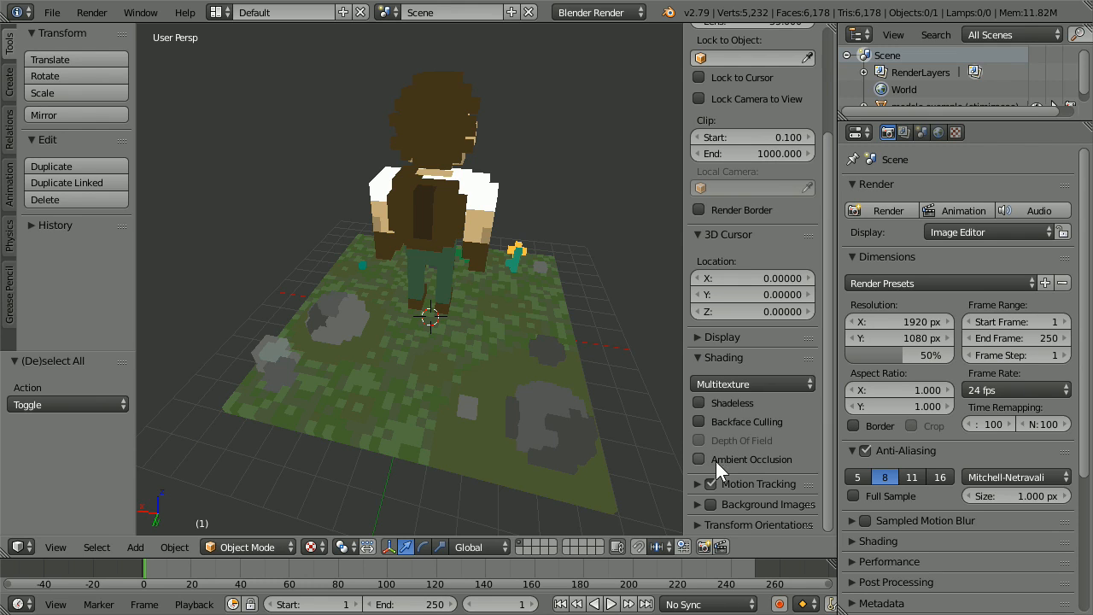
click(741, 458)
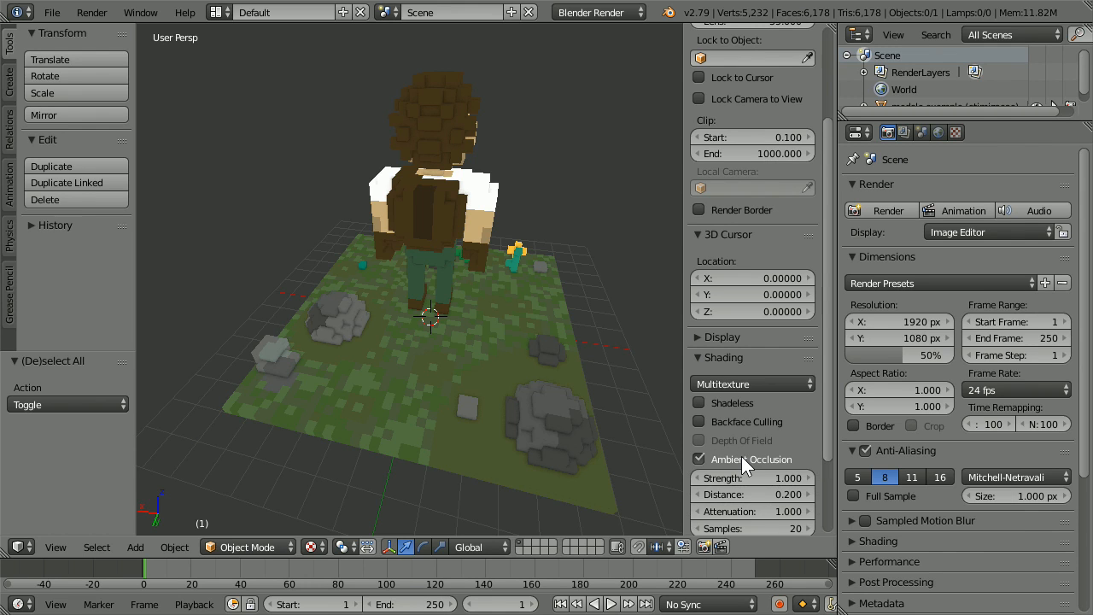
Examine the ambient occlusion shading on the character and the ground from several angles and distances.
middle_drag(596, 295, 617, 80)
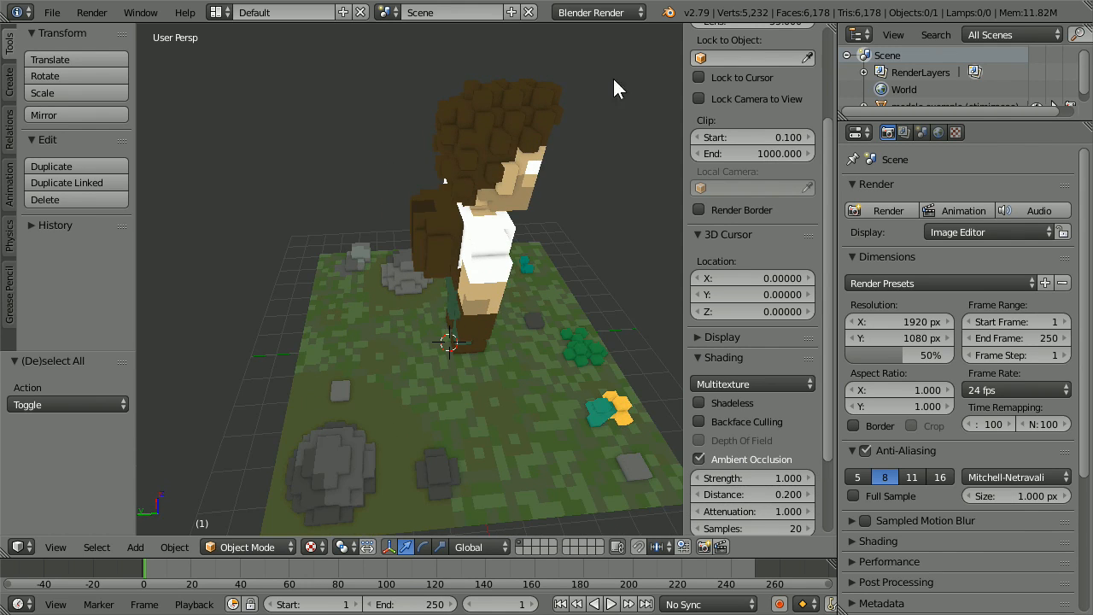
scroll(478, 153, up, 5)
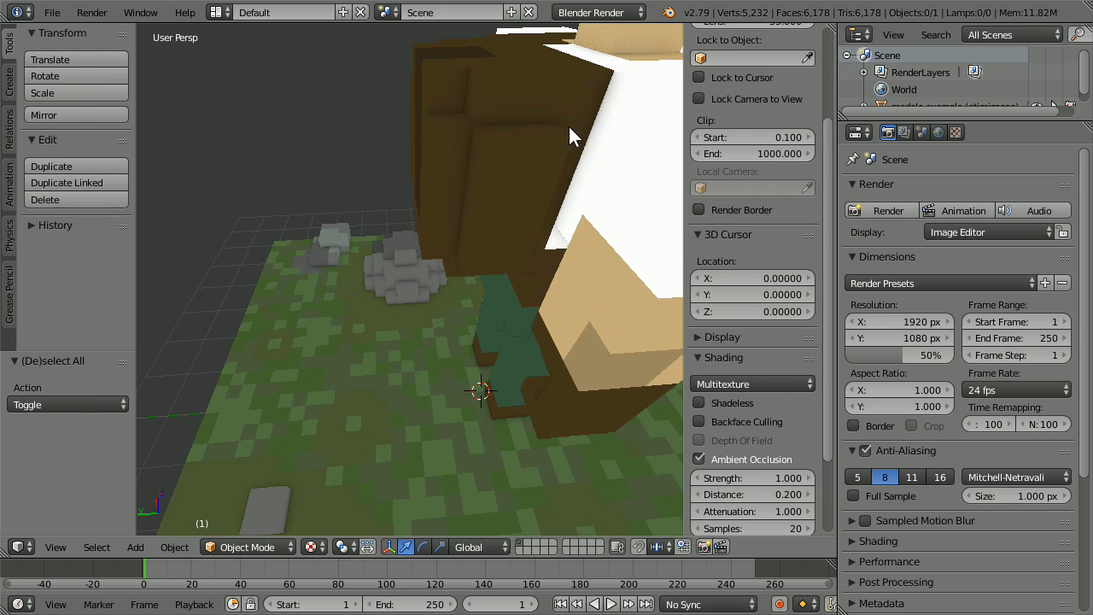
middle_drag(585, 126, 528, 297)
scroll(528, 298, down, 5)
middle_drag(526, 405, 458, 360)
scroll(458, 361, up, 2)
middle_drag(391, 365, 460, 352)
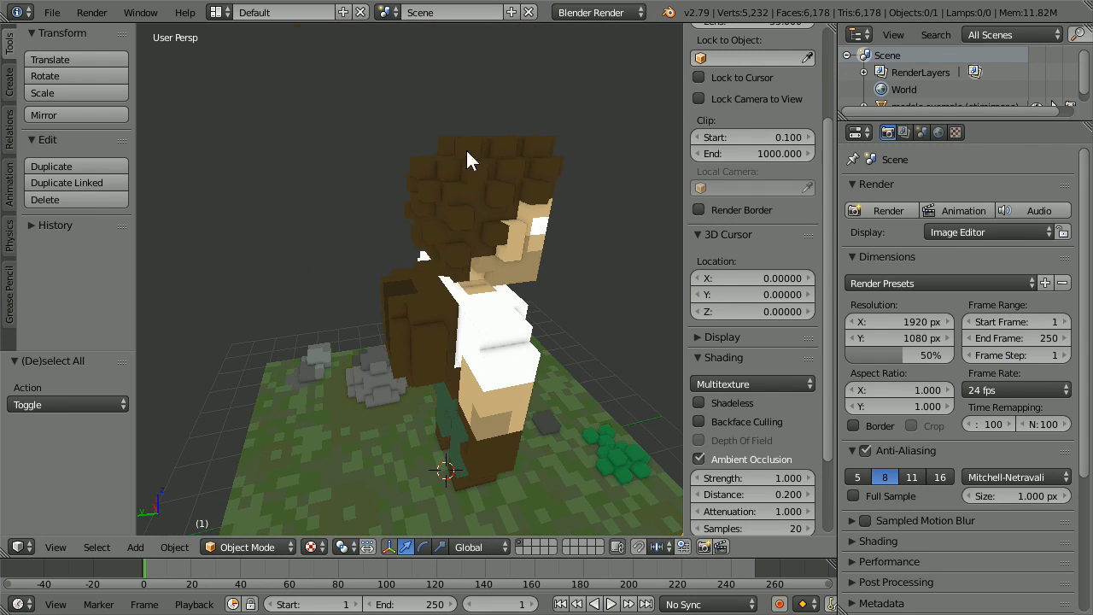
Set the viewport ambient occlusion to strength 2, distance 0.5 and 40 samples.
drag(827, 249, 828, 340)
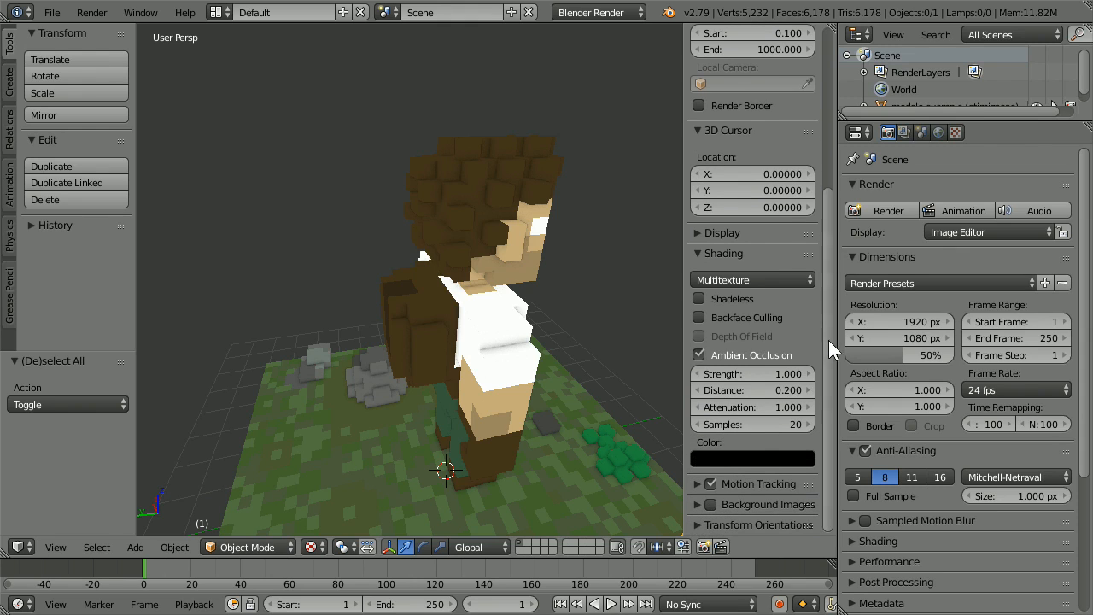
click(772, 373)
text(2)
click(795, 394)
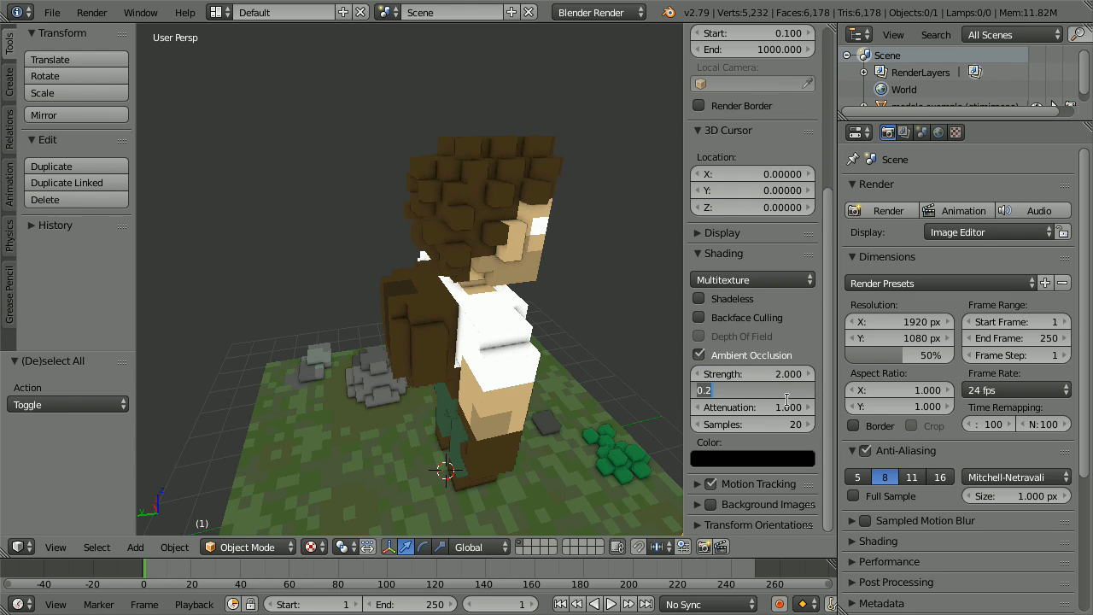
text(0)
key(Return)
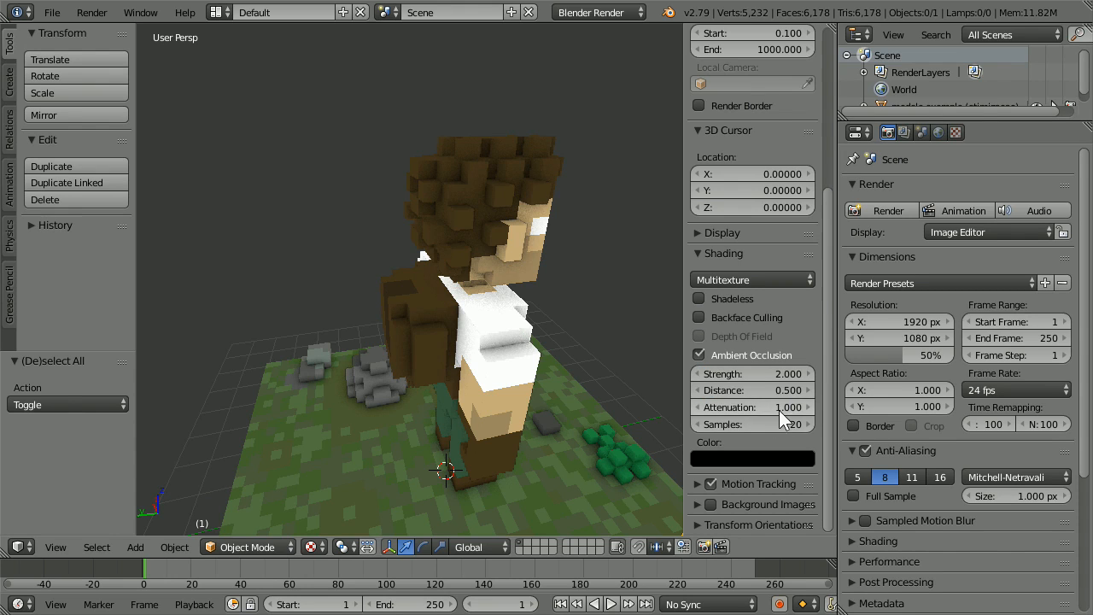
click(795, 427)
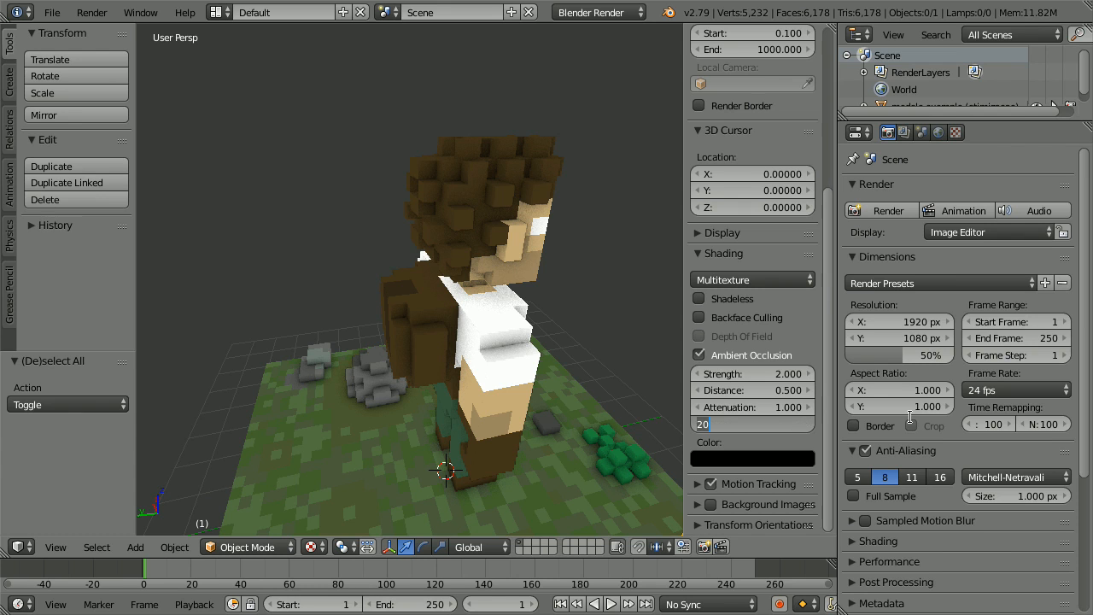
key(BackSpace)
key(BackSpace)
text(40)
key(Return)
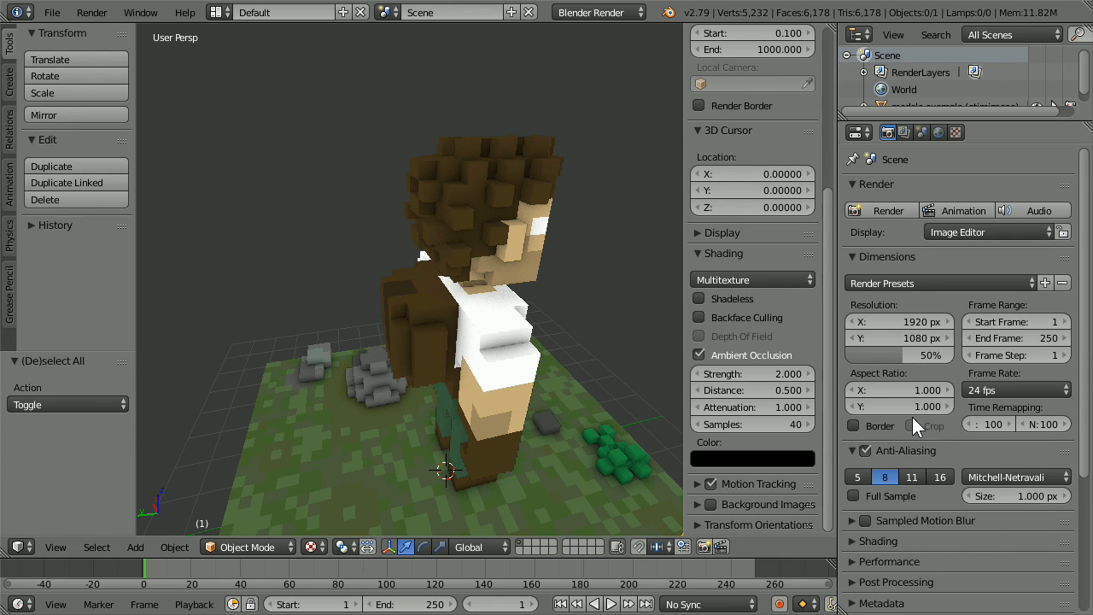
Select the voxel model, enter Edit Mode and deselect all of its geometry.
middle_drag(617, 264, 487, 353)
right_click(485, 354)
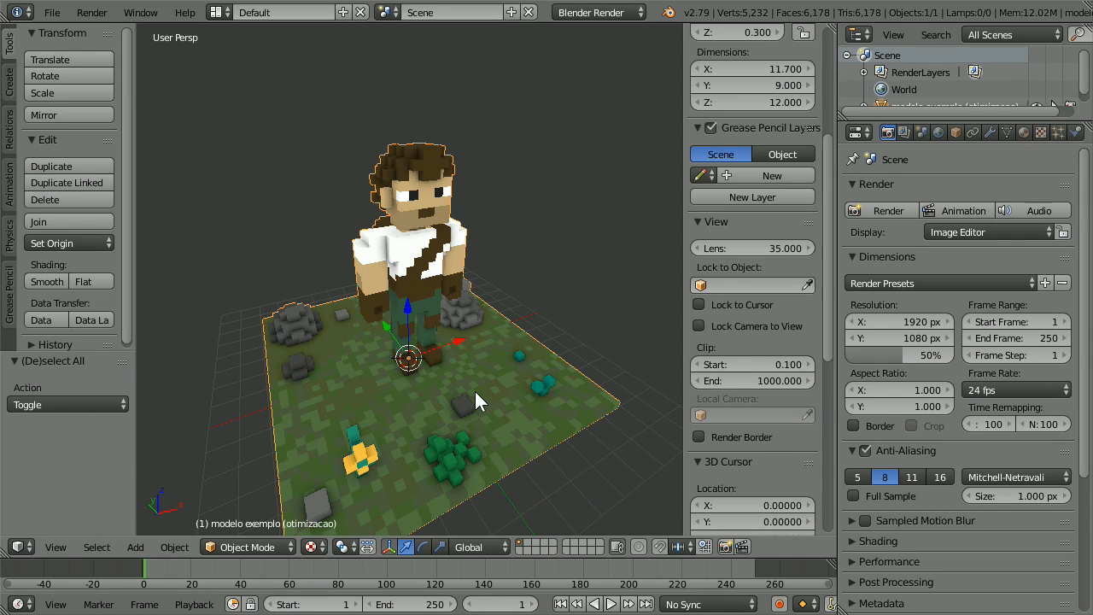
key(Tab)
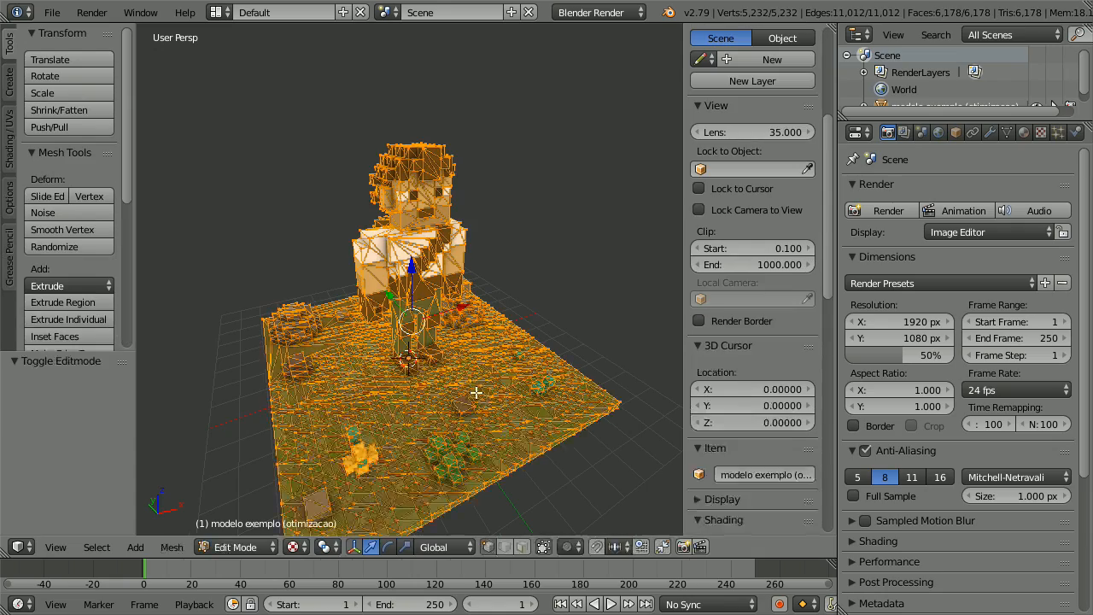
middle_drag(355, 369, 450, 383)
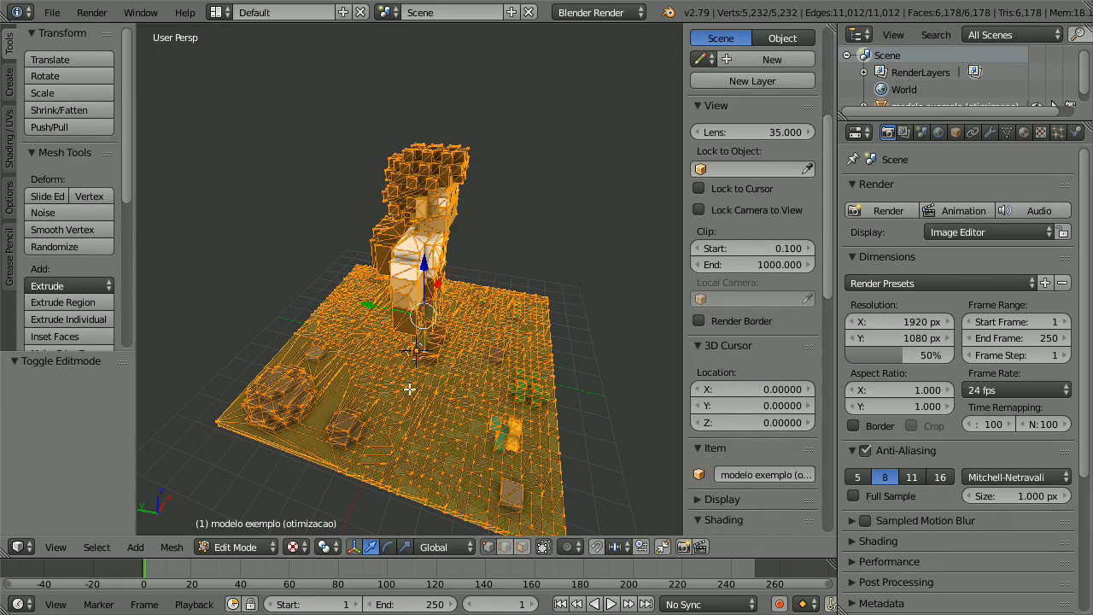
scroll(383, 358, up, 4)
key(a)
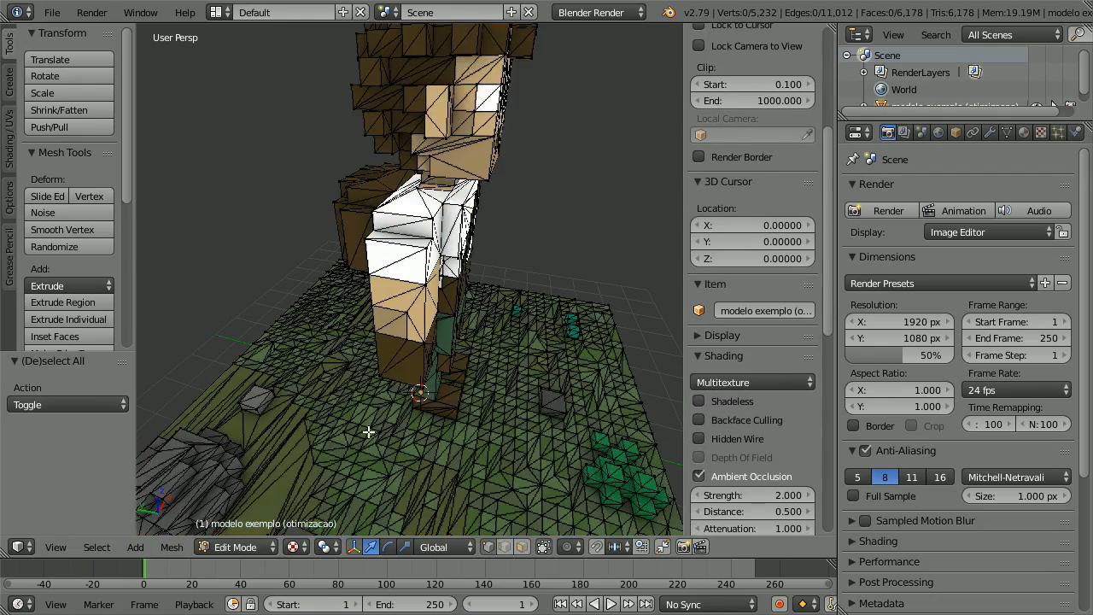
Examine the triangulated mesh of the character, rocks and ground from several angles, and return to Object Mode.
middle_drag(349, 446, 372, 303)
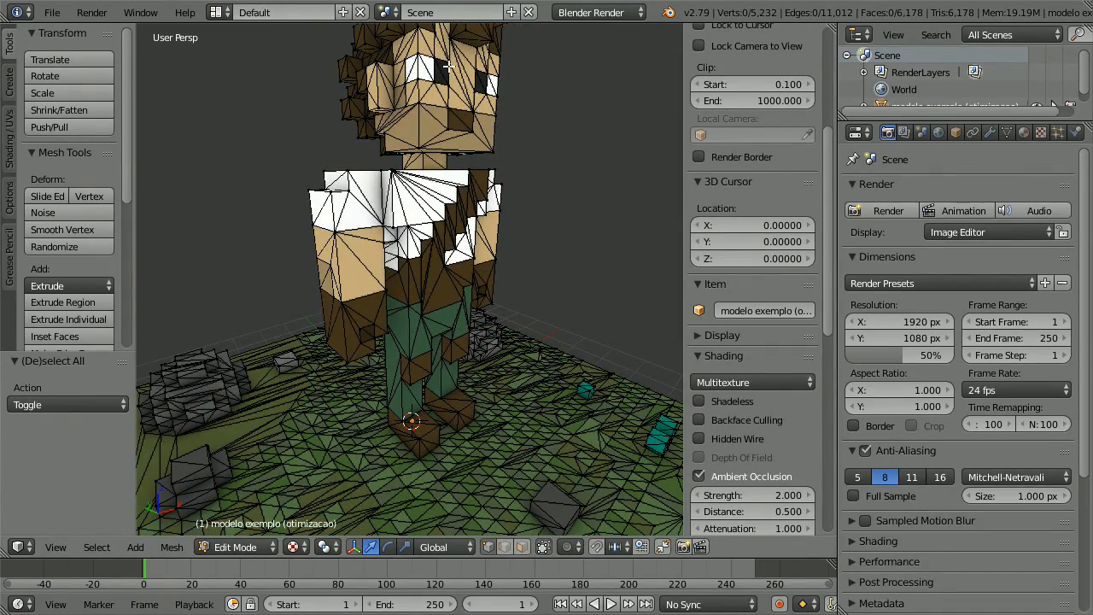
shift+middle_drag(456, 367, 468, 294)
middle_drag(420, 372, 408, 402)
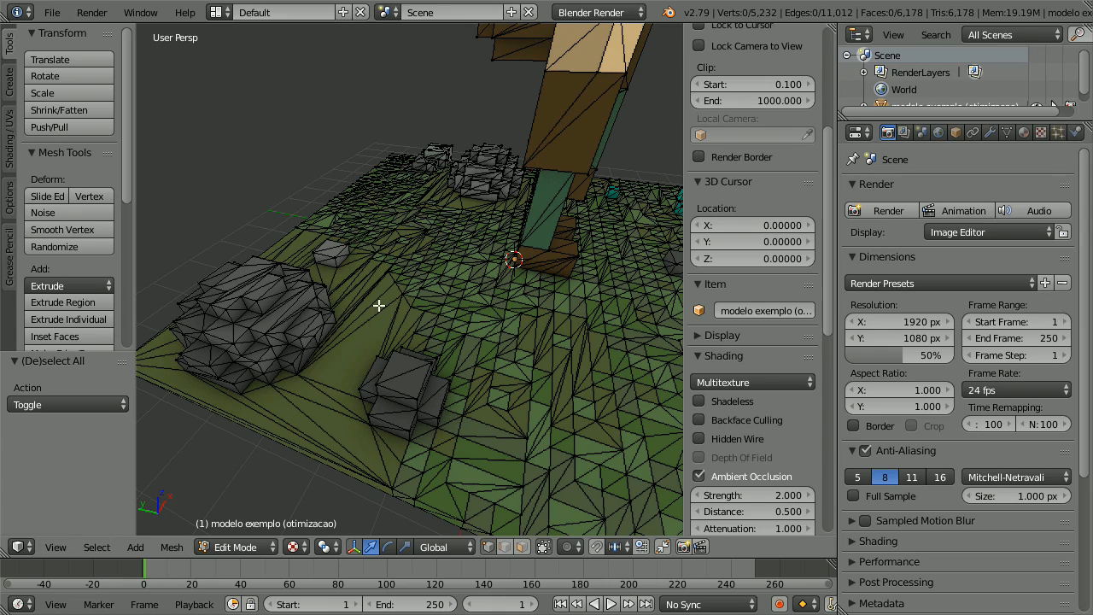
middle_drag(513, 412, 393, 357)
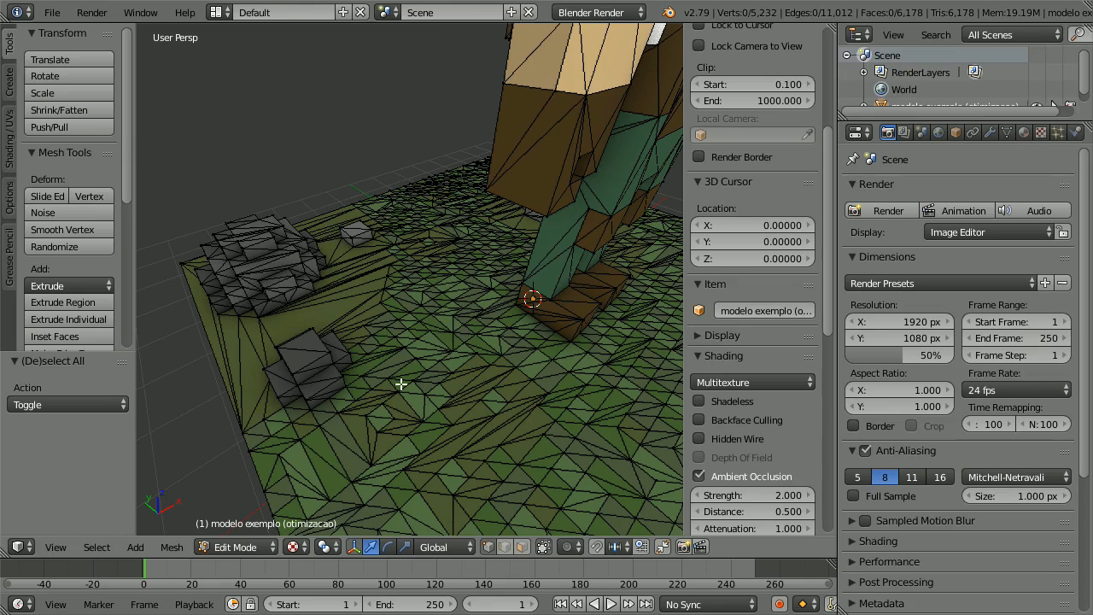
middle_drag(517, 435, 576, 414)
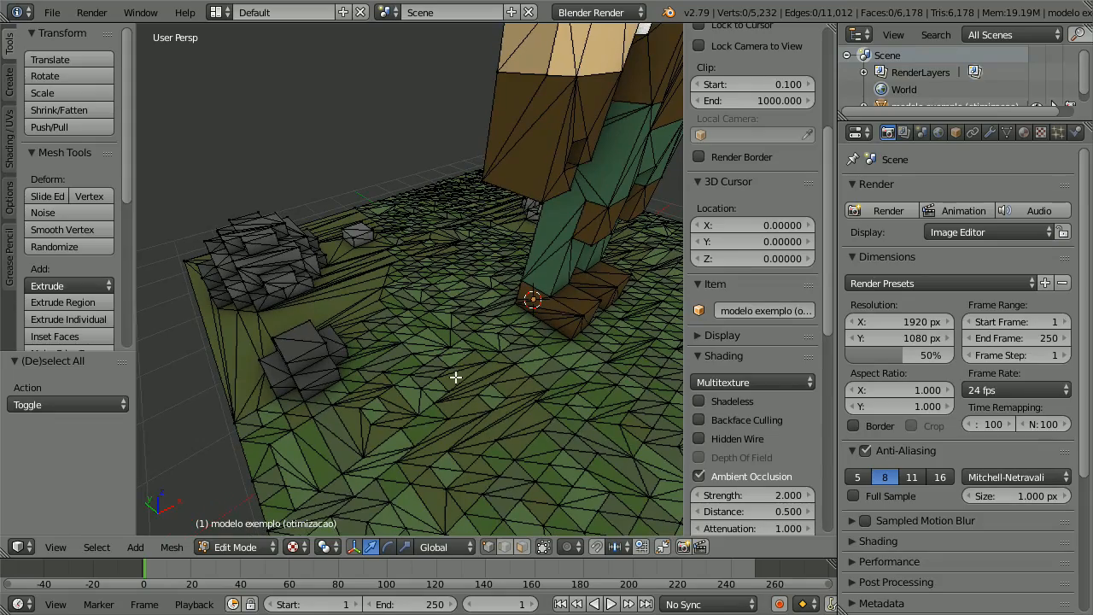
scroll(526, 338, down, 2)
middle_drag(610, 450, 433, 445)
scroll(494, 363, down, 6)
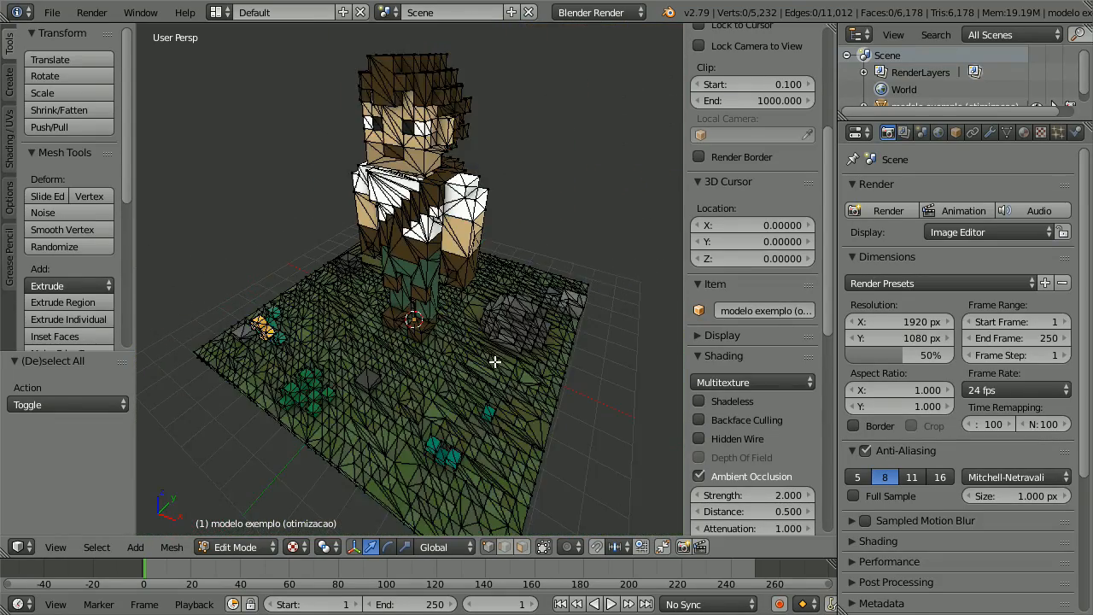
scroll(489, 365, up, 4)
middle_drag(465, 240, 319, 299)
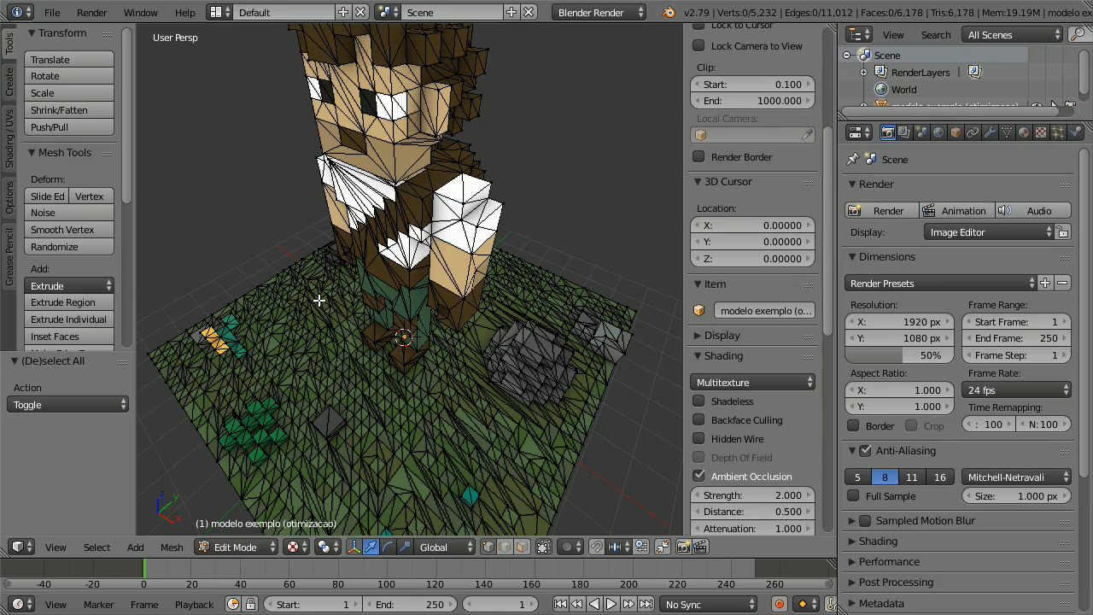
middle_drag(420, 330, 561, 368)
scroll(487, 356, down, 2)
scroll(488, 357, up, 4)
scroll(537, 363, down, 5)
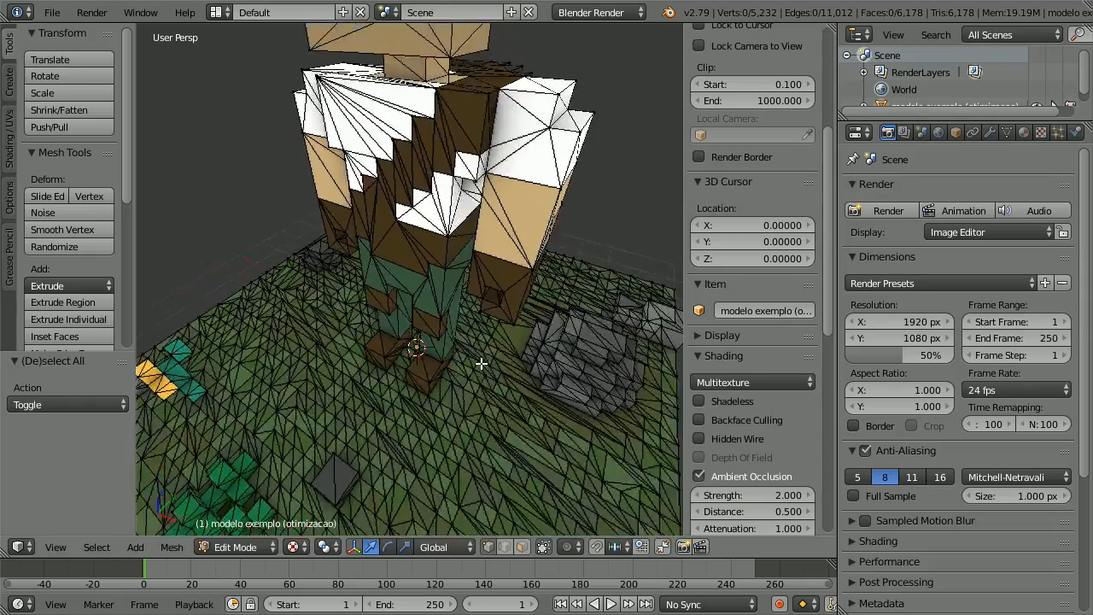
middle_drag(342, 291, 374, 384)
scroll(390, 323, down, 2)
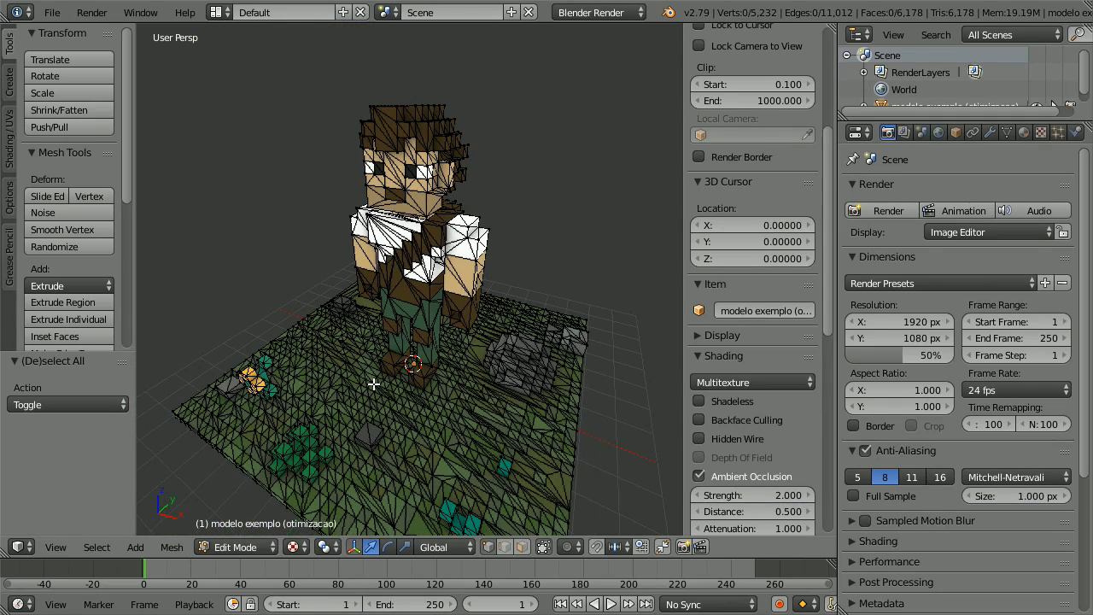
key(Tab)
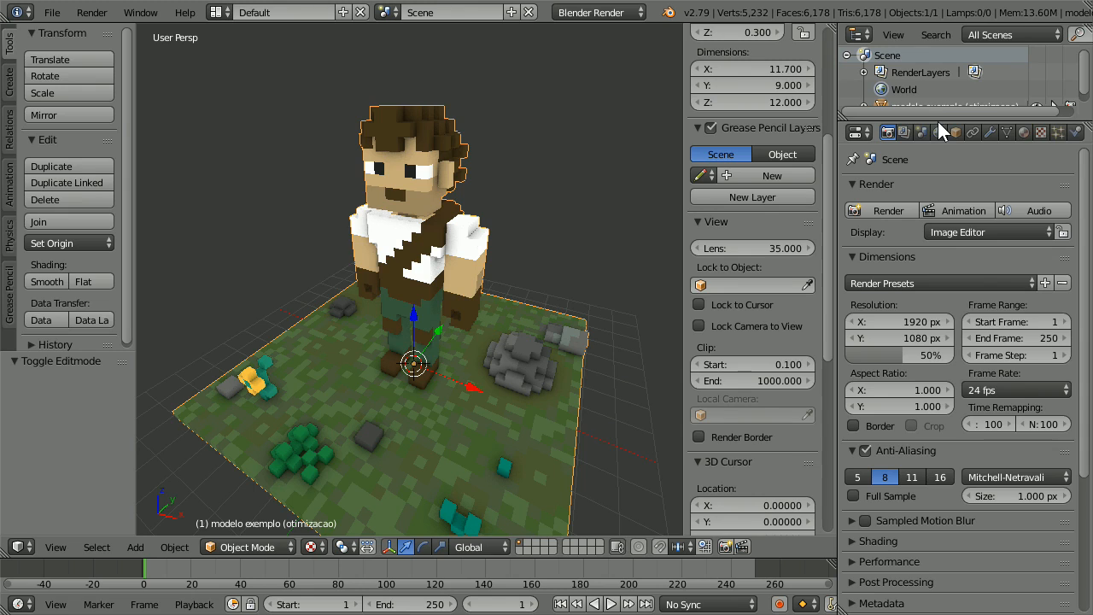
Enlarge the Outliner area and duplicate the voxel model in place, without moving the copy.
drag(938, 121, 931, 206)
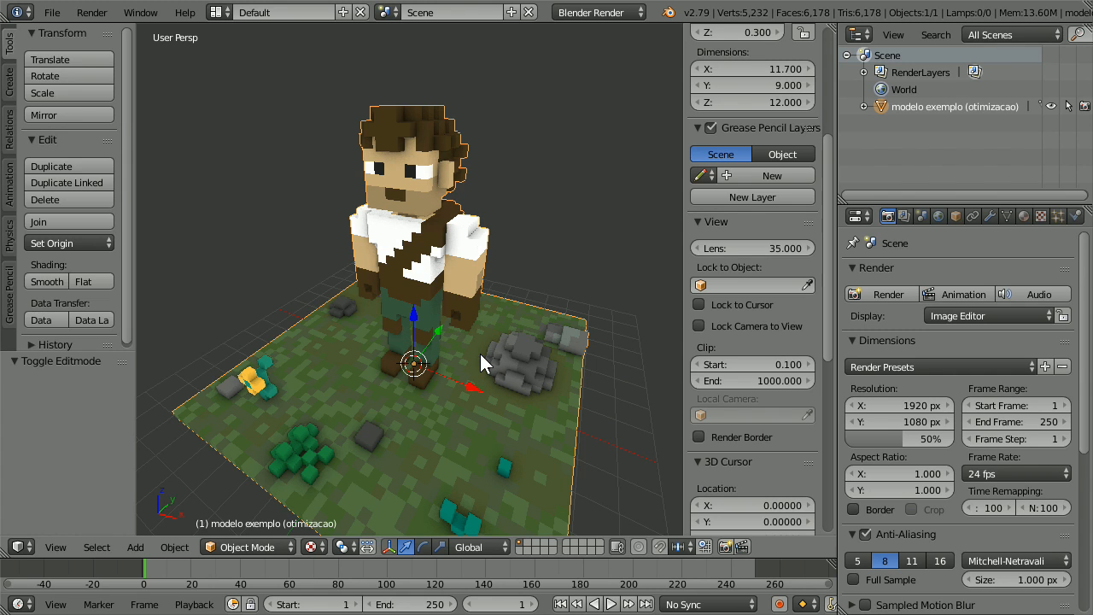
key(shift+d)
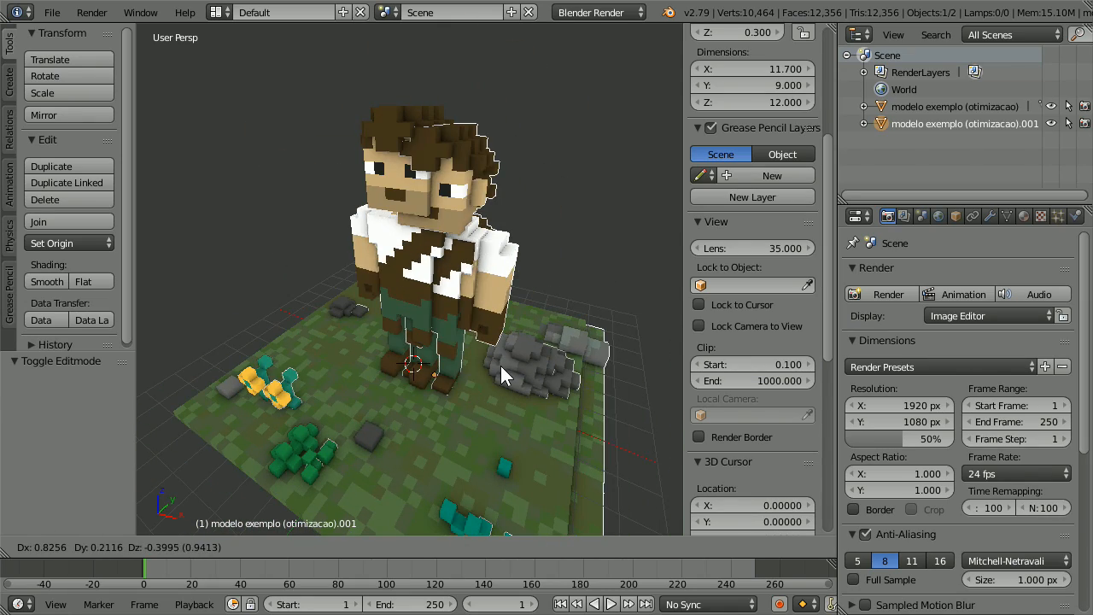
right_click(500, 366)
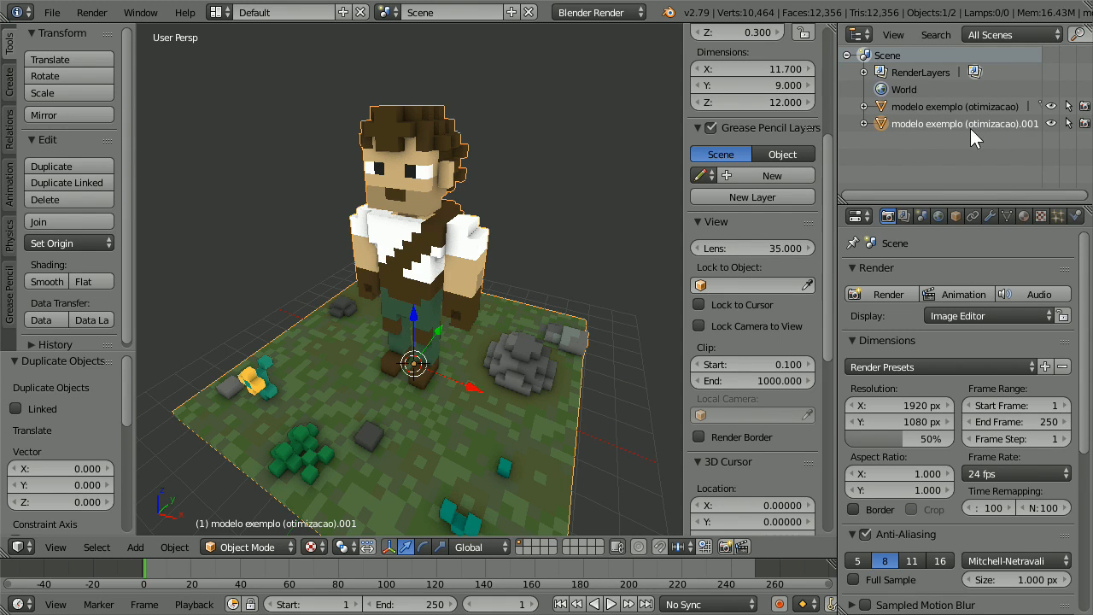
Rename the duplicated object to "modelo exemplo (COPIA)".
click(955, 215)
click(921, 275)
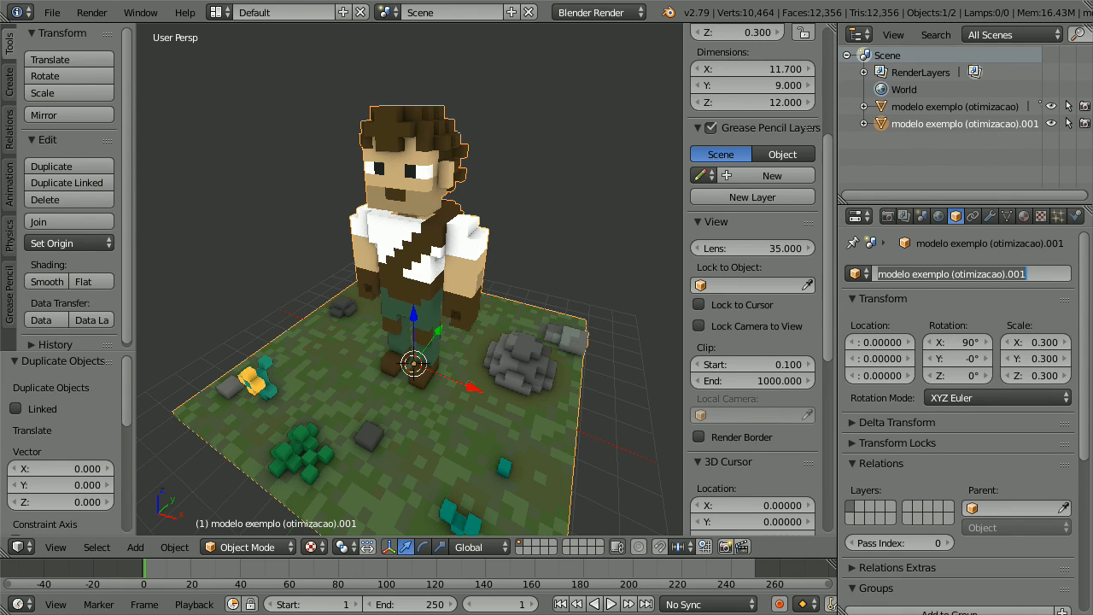
key(End)
key(BackSpace)
key(BackSpace)
key(BackSpace)
key(BackSpace)
key(BackSpace)
key(BackSpace)
key(BackSpace)
key(BackSpace)
key(BackSpace)
key(BackSpace)
key(BackSpace)
key(BackSpace)
key(BackSpace)
key(BackSpace)
key(BackSpace)
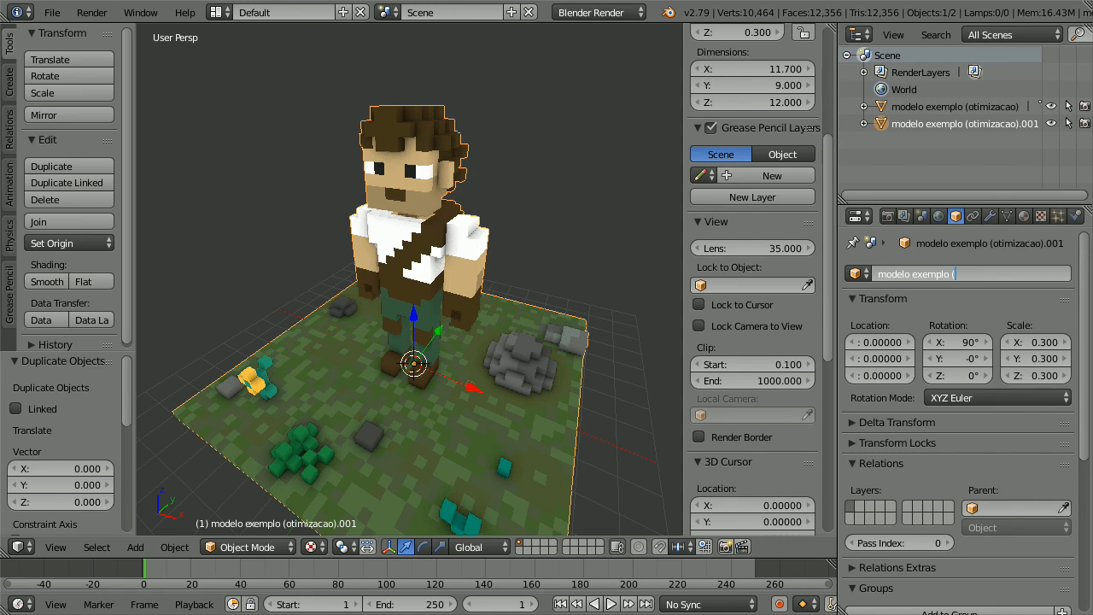
text(COPIA))
key(Return)
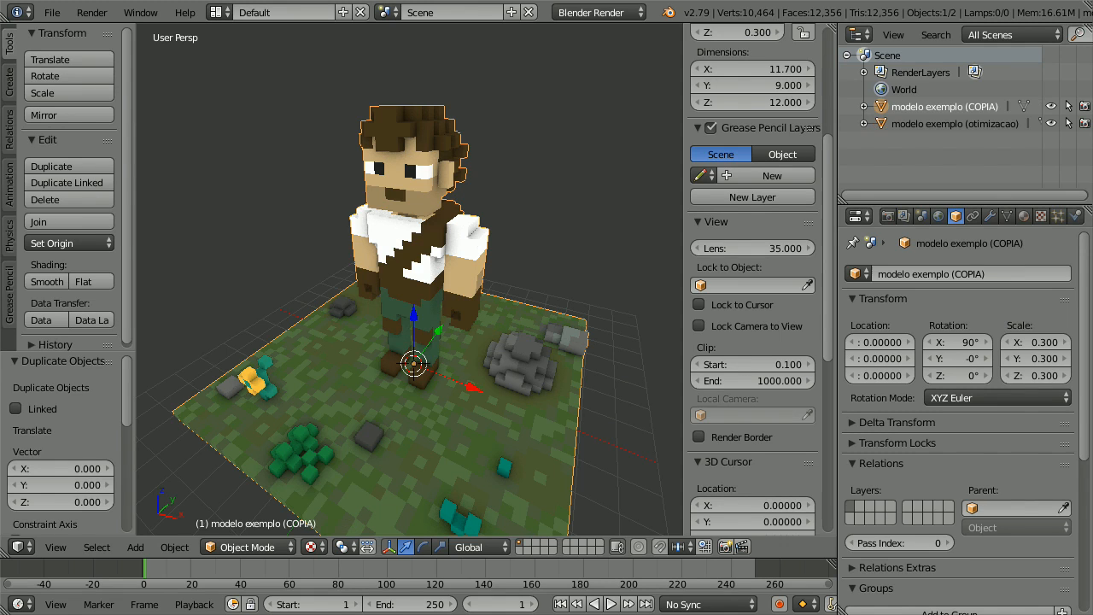
Select the source object "modelo exemplo (otimizacao)" and rename it to "modelo exemplo (original)".
click(950, 121)
click(979, 273)
key(Right)
key(Right)
key(Right)
key(Right)
key(Right)
key(Right)
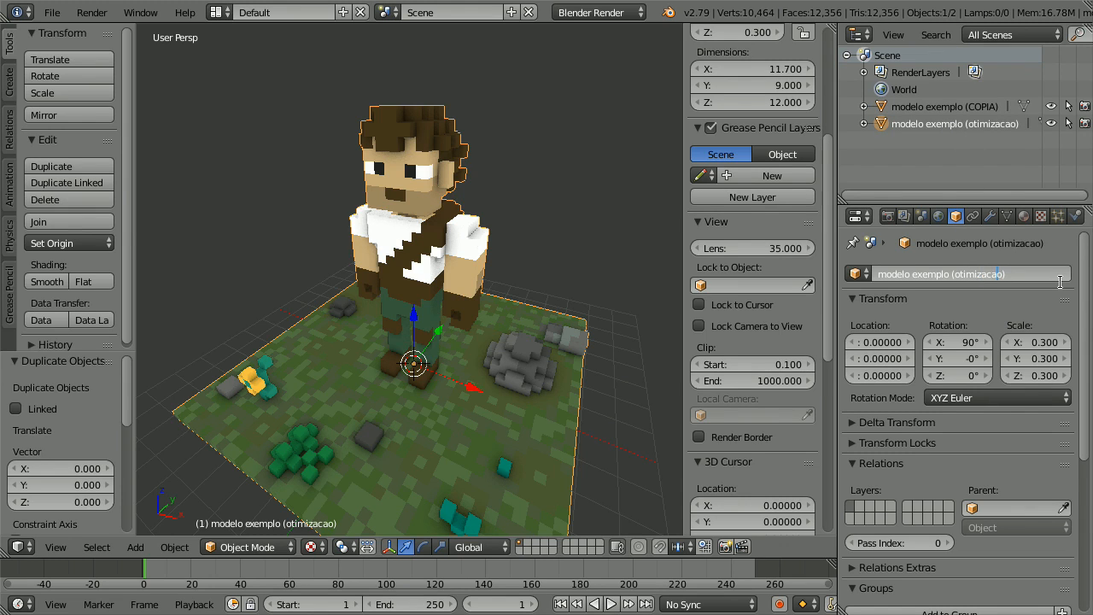
key(shift+Left)
key(shift+Left)
key(shift+Left)
key(shift+Left)
key(shift+Left)
key(shift+Left)
key(shift+Left)
key(shift+Left)
key(shift+Left)
key(shift+Left)
key(shift+Left)
text(original))
key(Return)
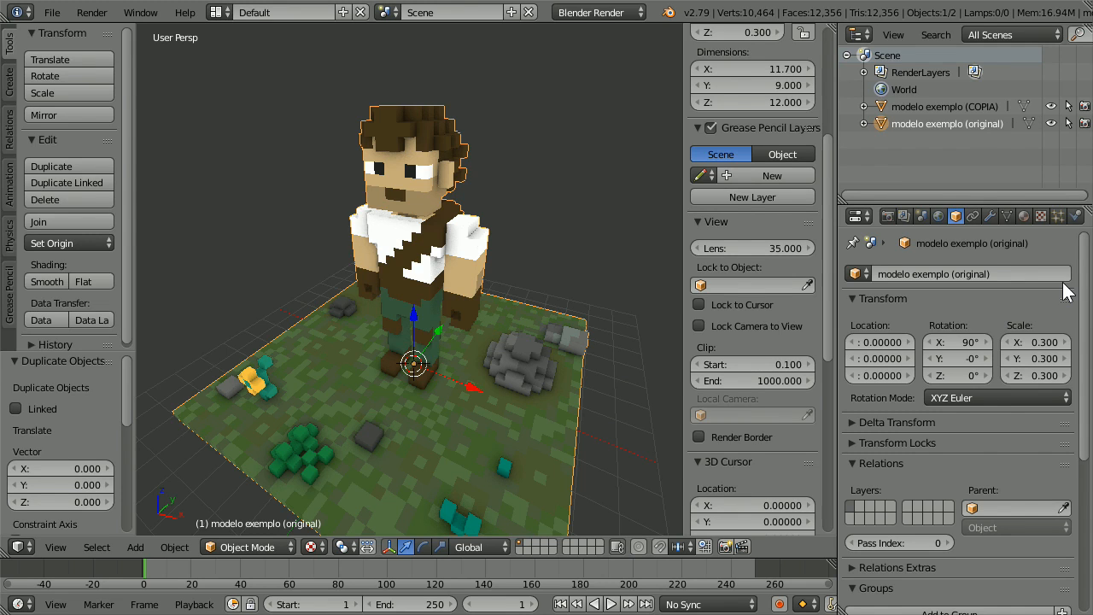
Hide the object "modelo exemplo (original)" in the viewport.
click(966, 105)
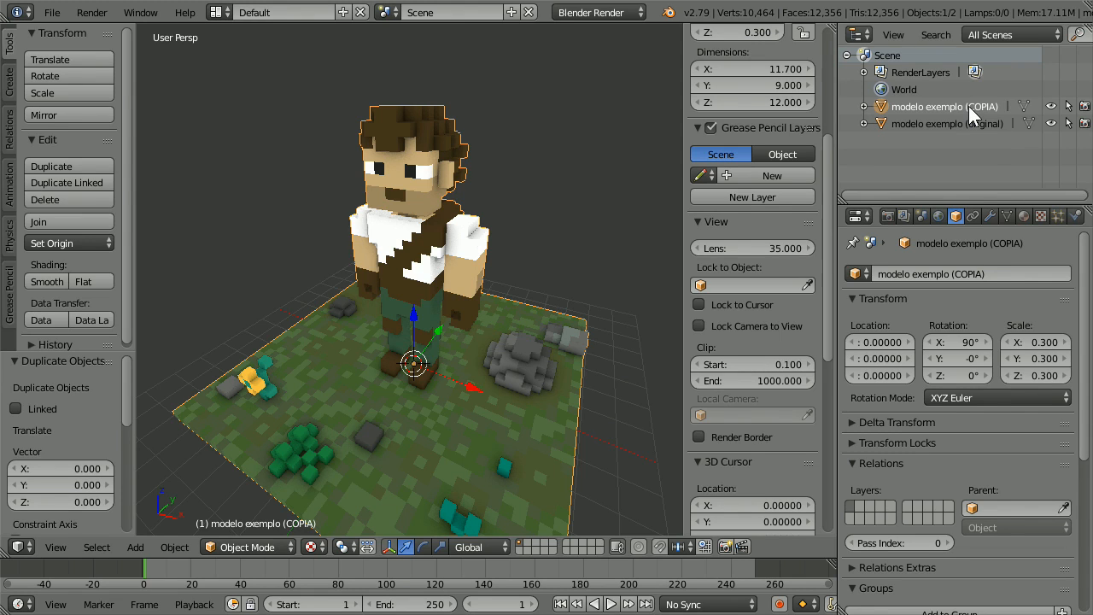
click(977, 124)
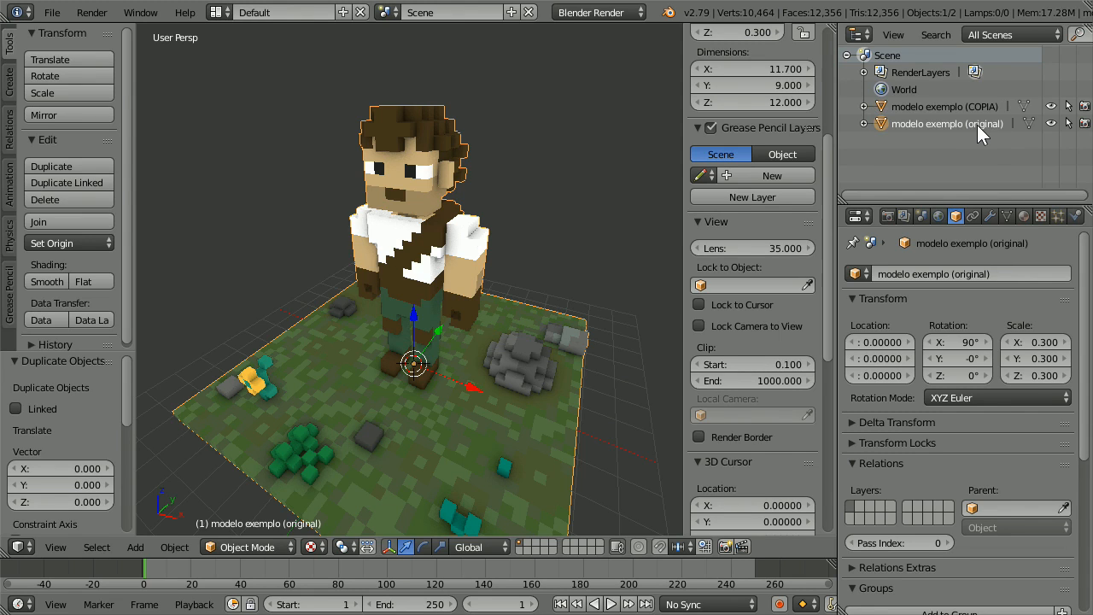
click(1050, 124)
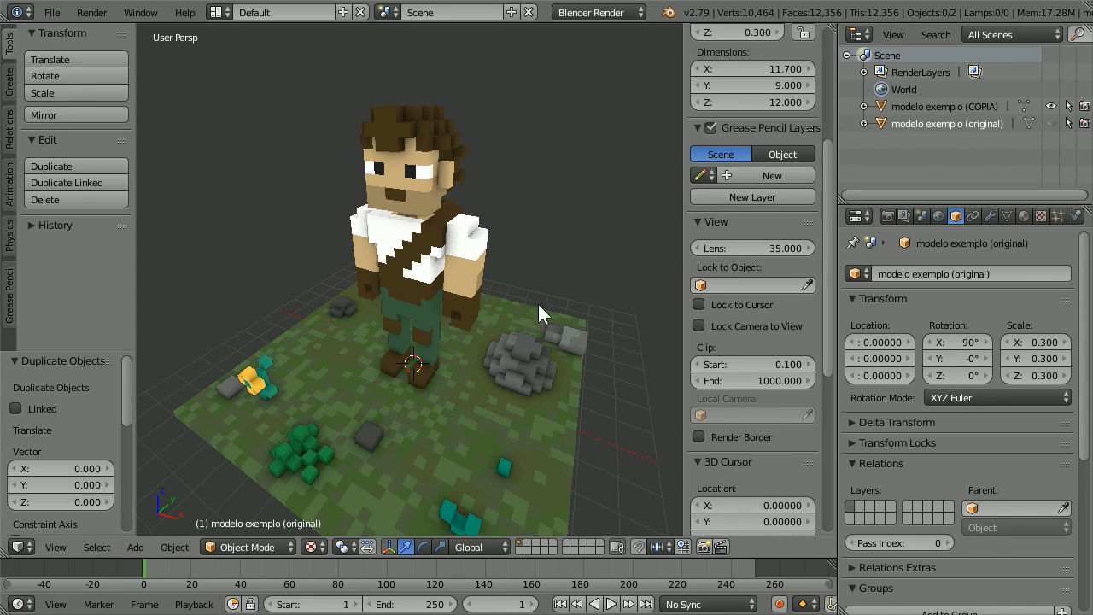
Select "modelo exemplo (COPIA)", leaving it visible, and add a Remesh modifier to it.
click(947, 106)
click(1052, 106)
click(1051, 106)
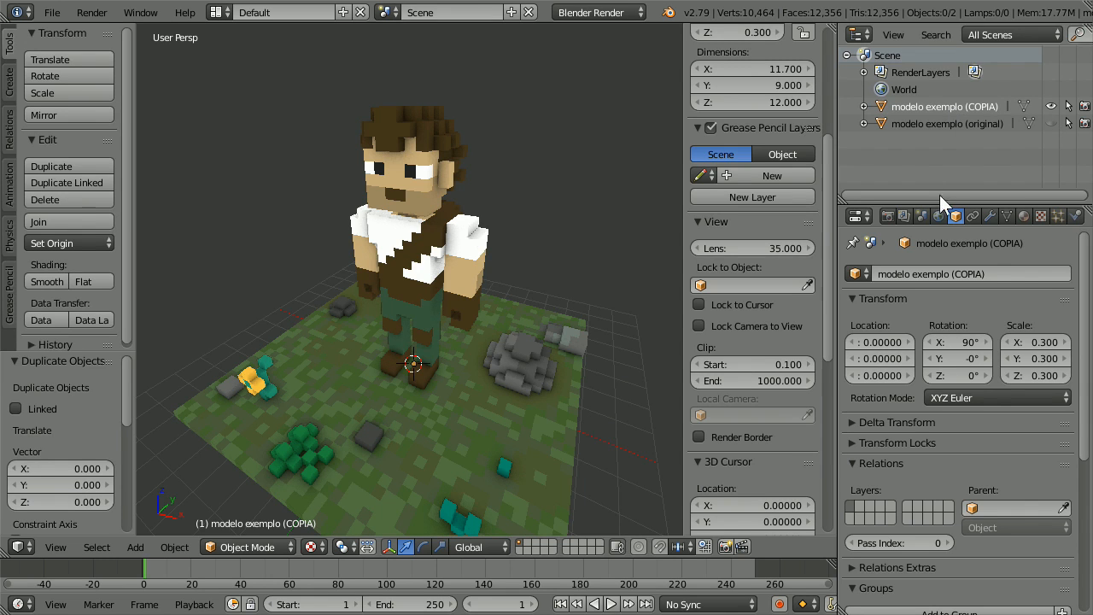
click(989, 215)
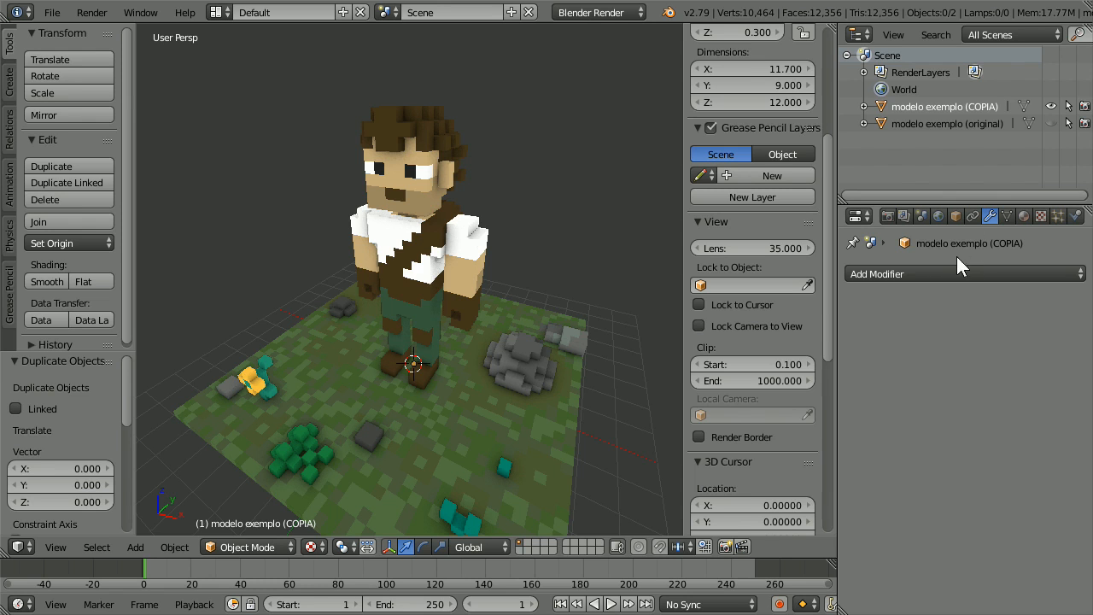
click(908, 270)
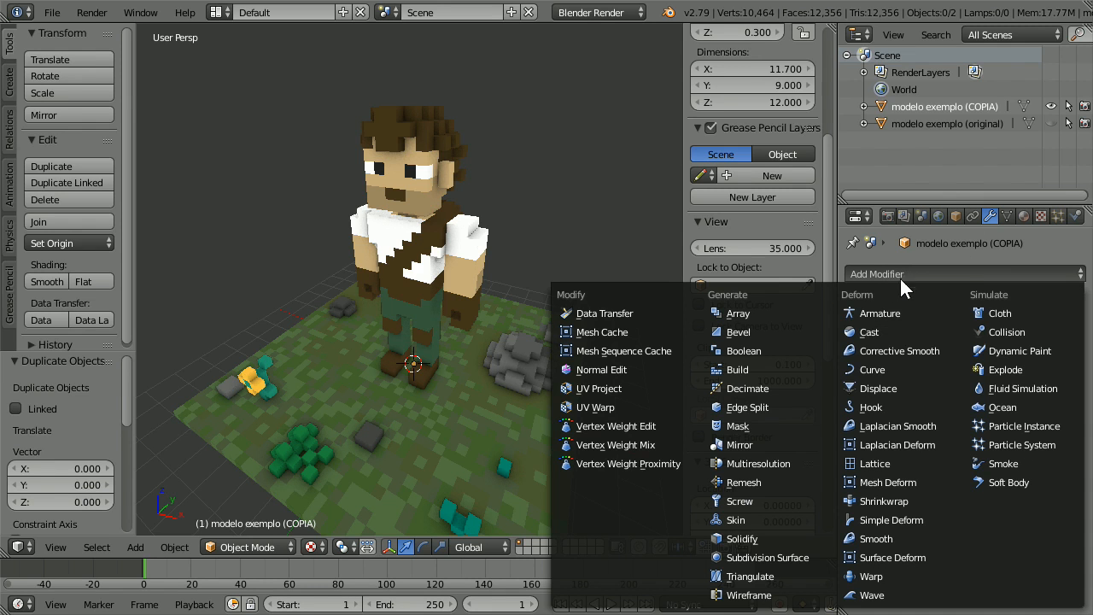
click(755, 482)
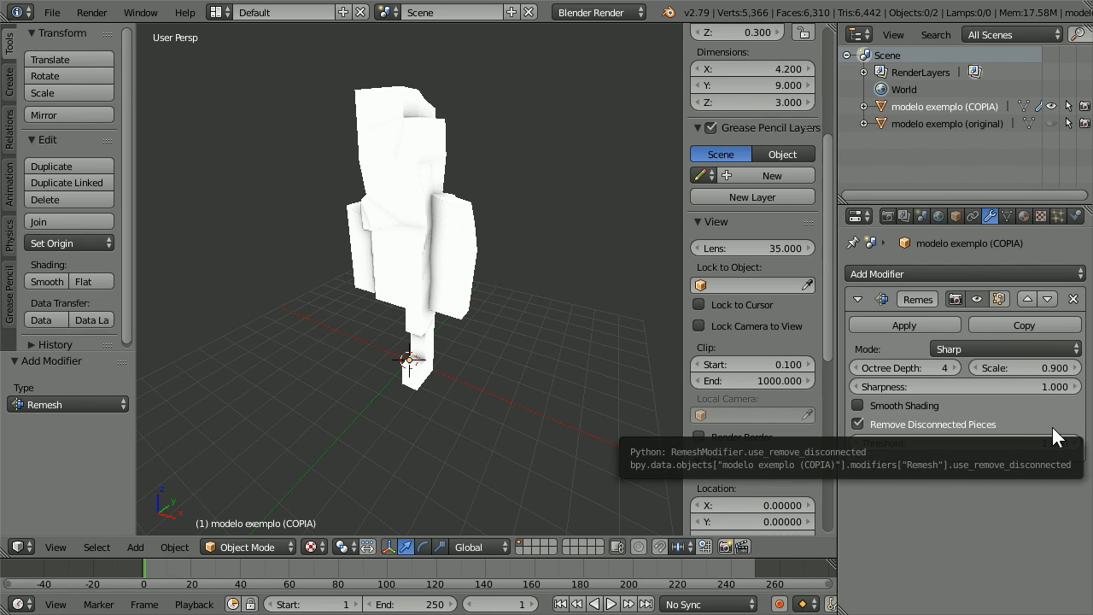
Keep the disconnected pieces in the Remesh modifier, raise the octree depth to 6, and check the model's shape from several sides.
middle_drag(369, 320, 568, 332)
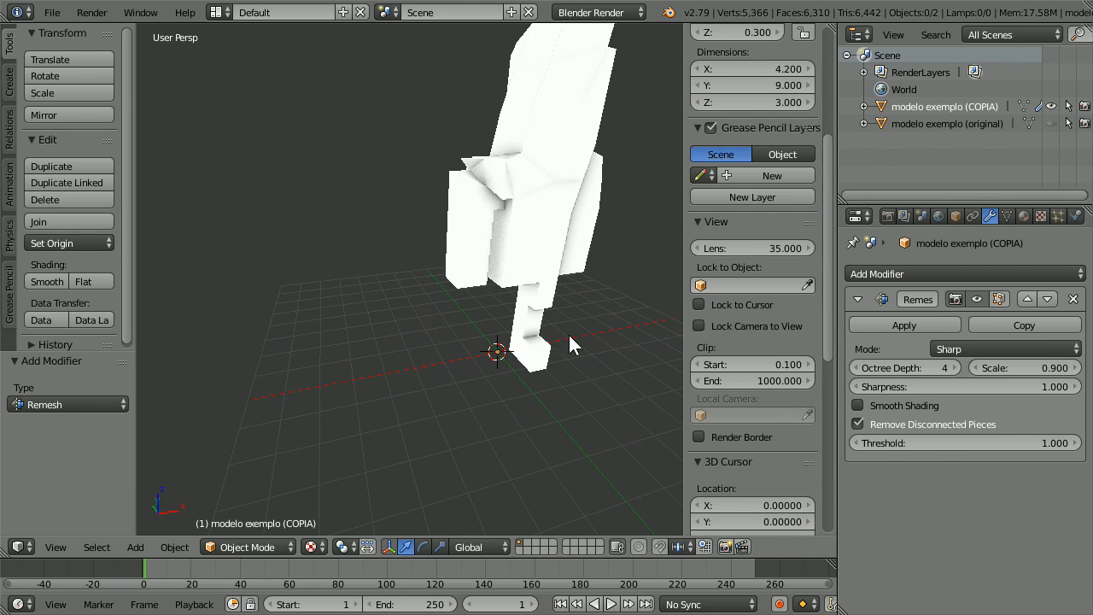
scroll(475, 317, down, 1)
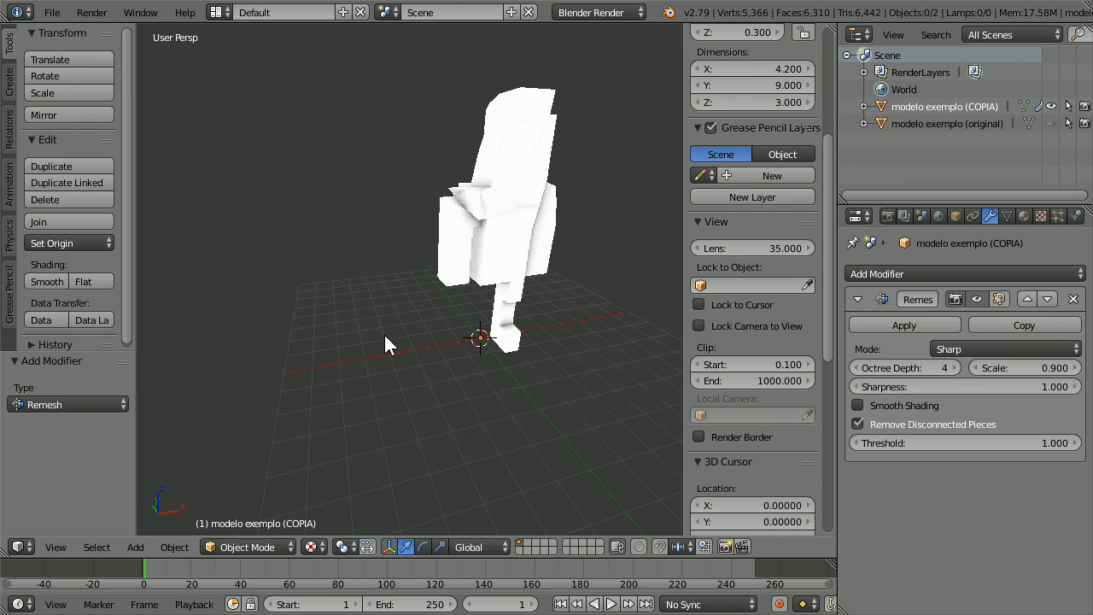
click(857, 424)
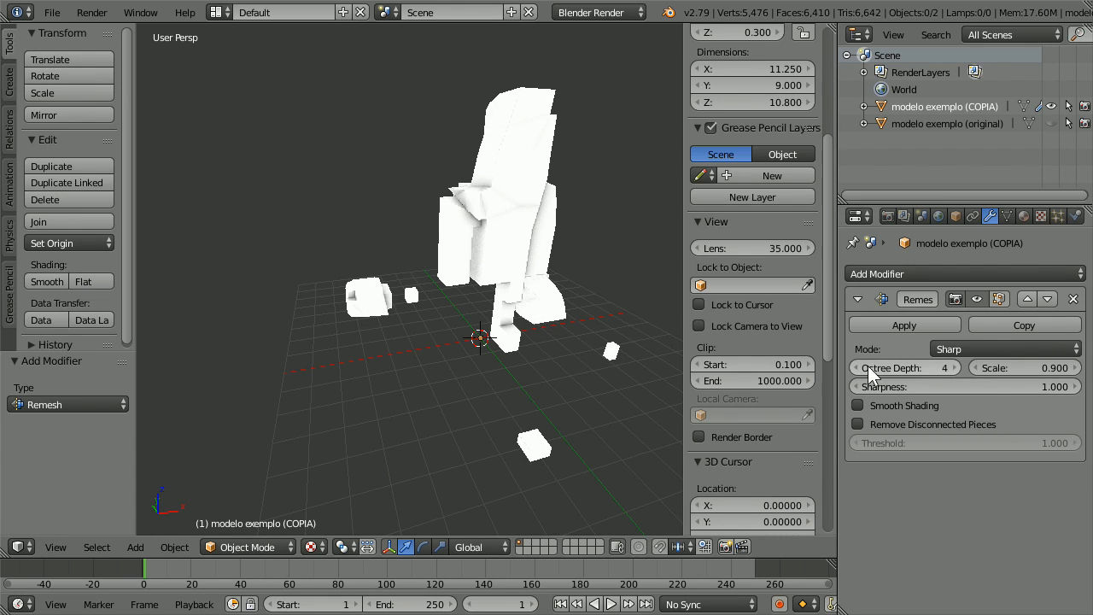
click(953, 367)
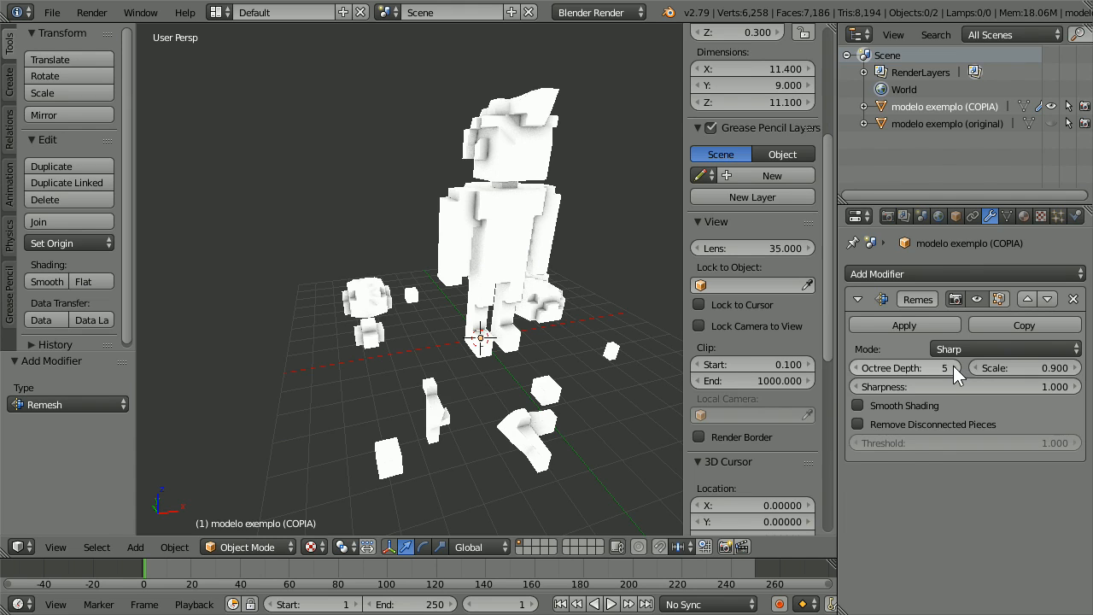
click(953, 367)
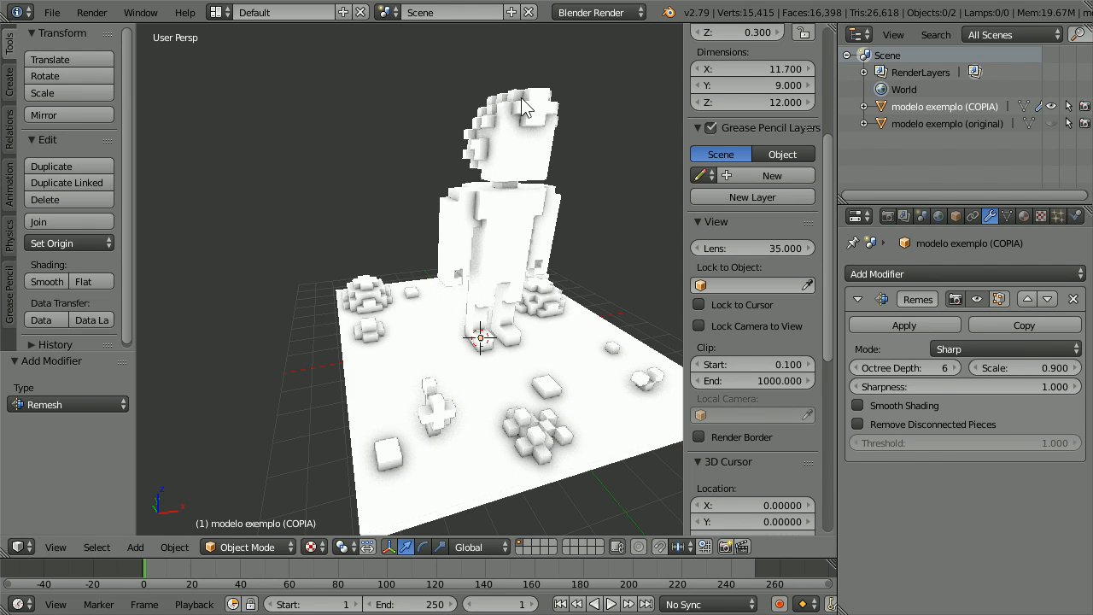
scroll(485, 242, up, 4)
middle_drag(485, 243, 611, 322)
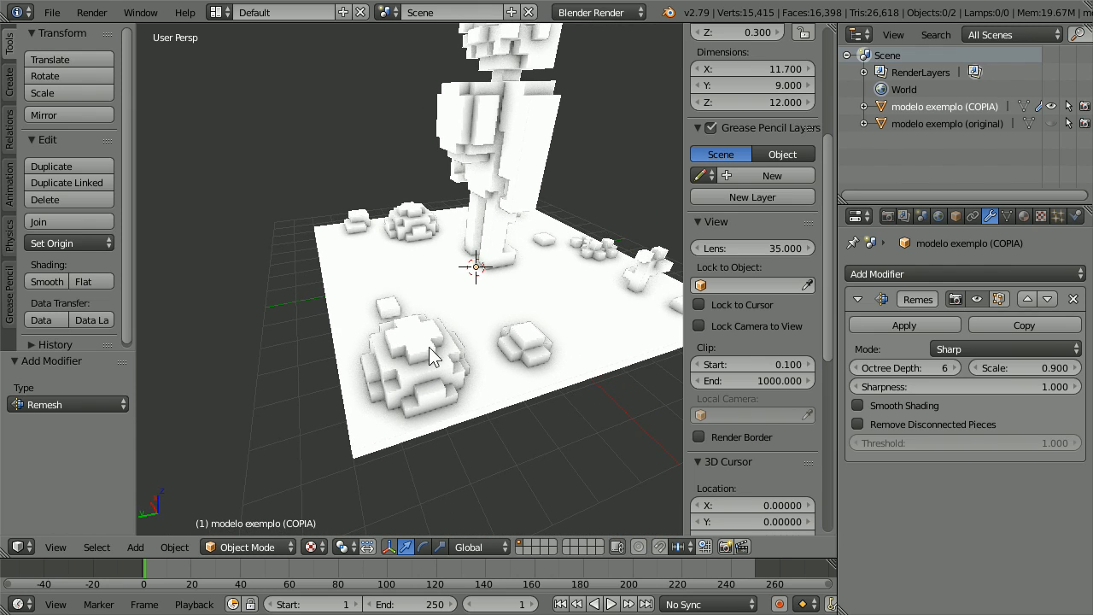
scroll(469, 237, down, 1)
middle_drag(592, 120, 560, 242)
scroll(560, 243, up, 3)
scroll(560, 243, down, 1)
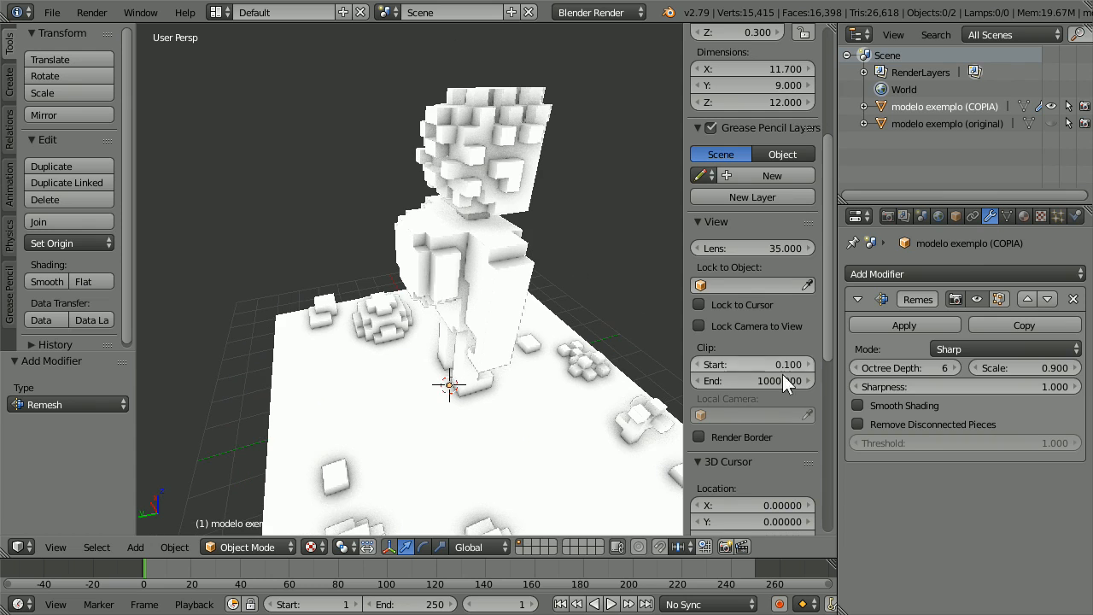
Try a Remesh octree depth of 5, examine the voxel detail, and restore the depth to 6 for comparison.
click(855, 367)
click(854, 367)
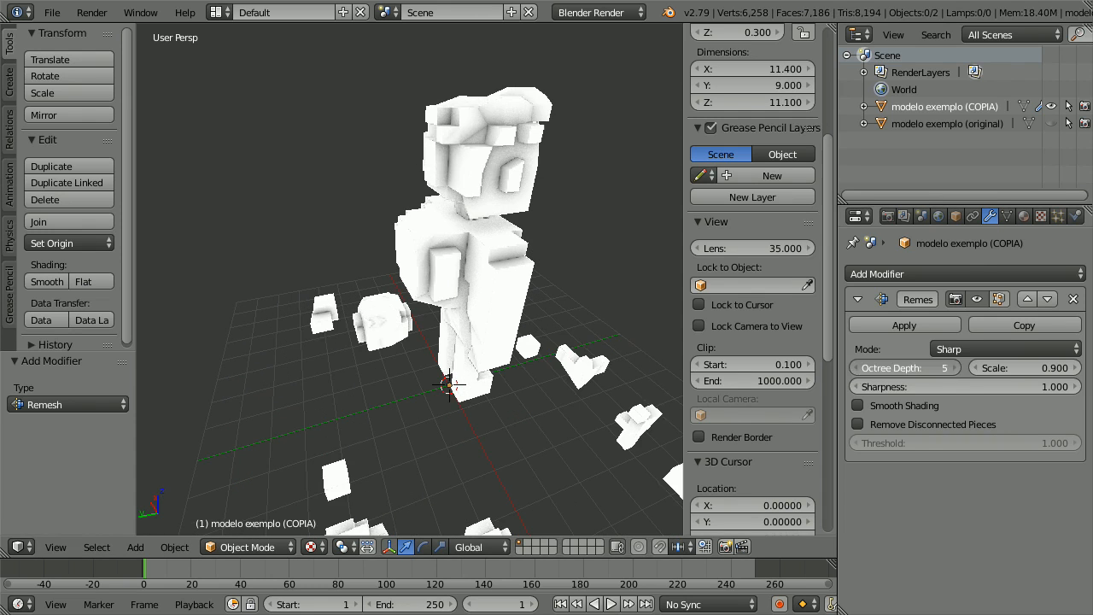
middle_drag(512, 183, 446, 289)
click(950, 368)
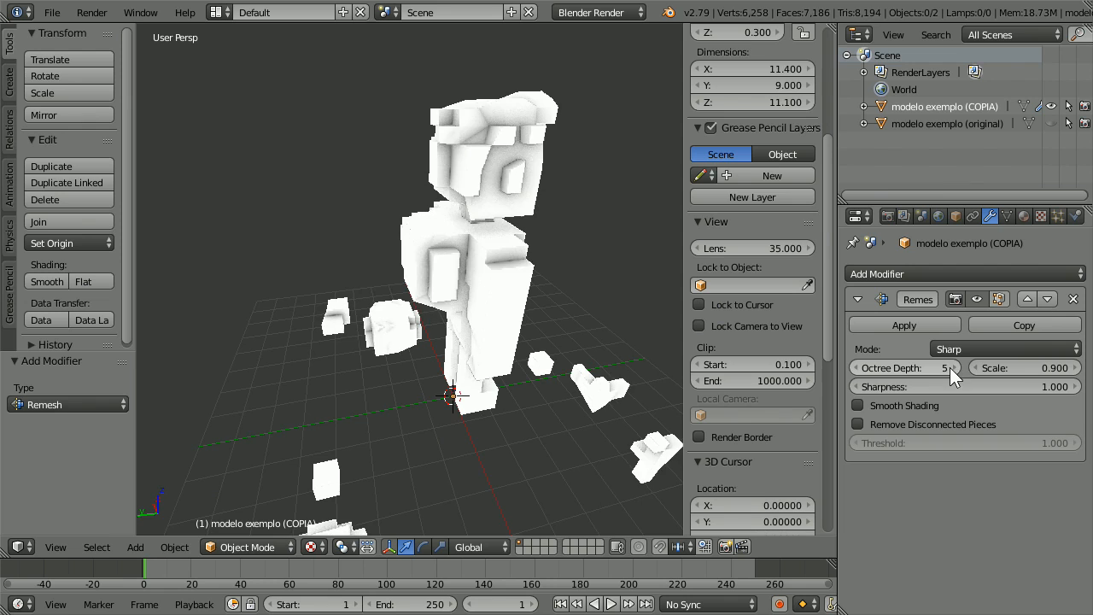
middle_drag(634, 386, 468, 402)
mouse_move(519, 195)
middle_down()
mouse_move(493, 160)
mouse_move(528, 192)
middle_up()
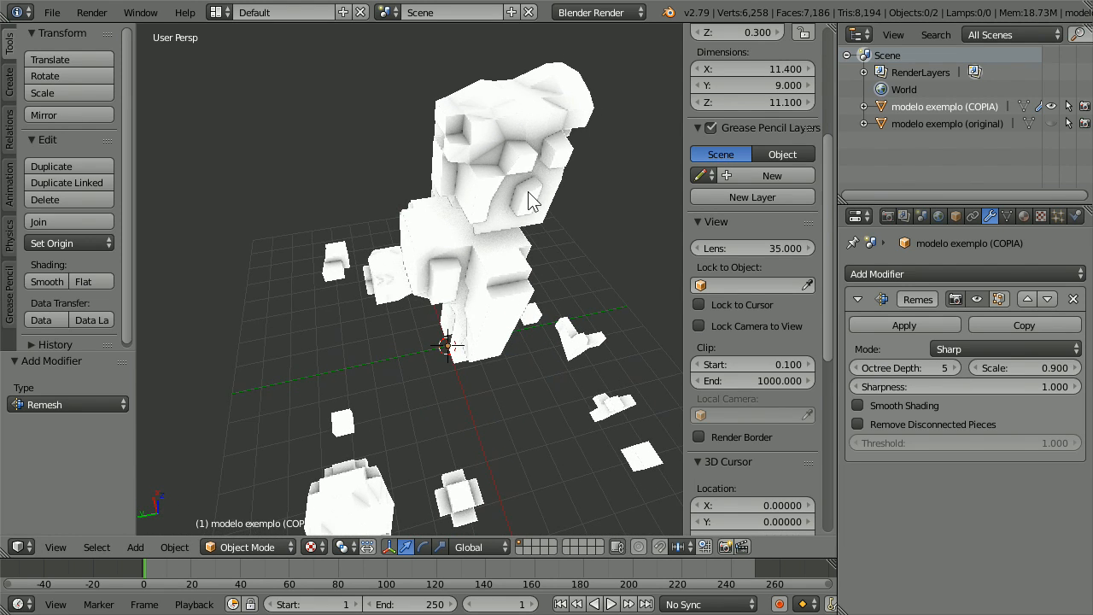
click(955, 367)
middle_drag(517, 366, 520, 342)
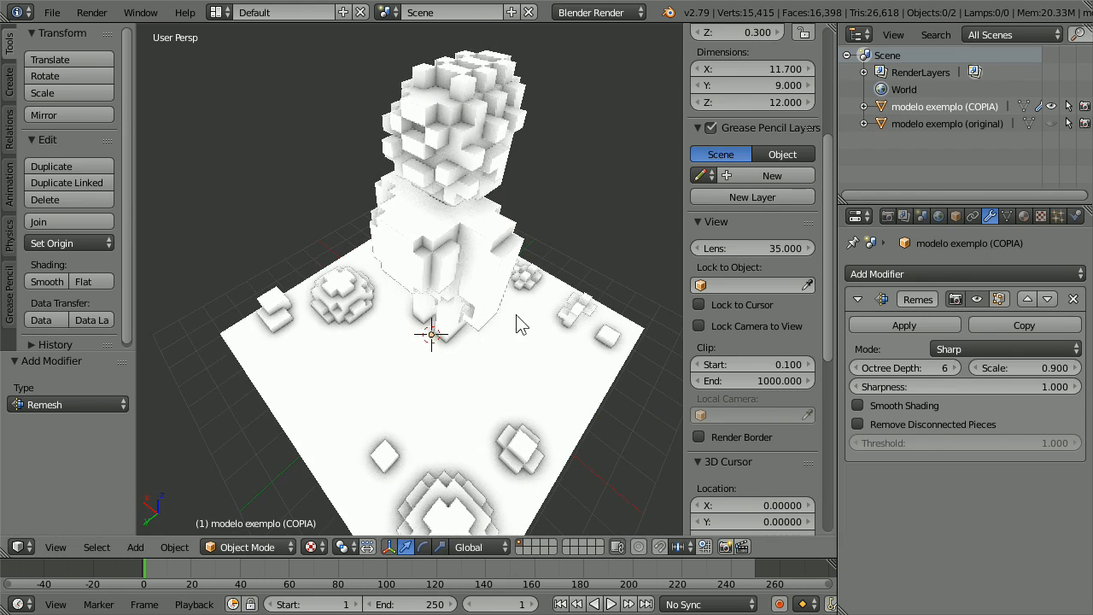
middle_drag(384, 324, 442, 390)
middle_drag(430, 335, 478, 342)
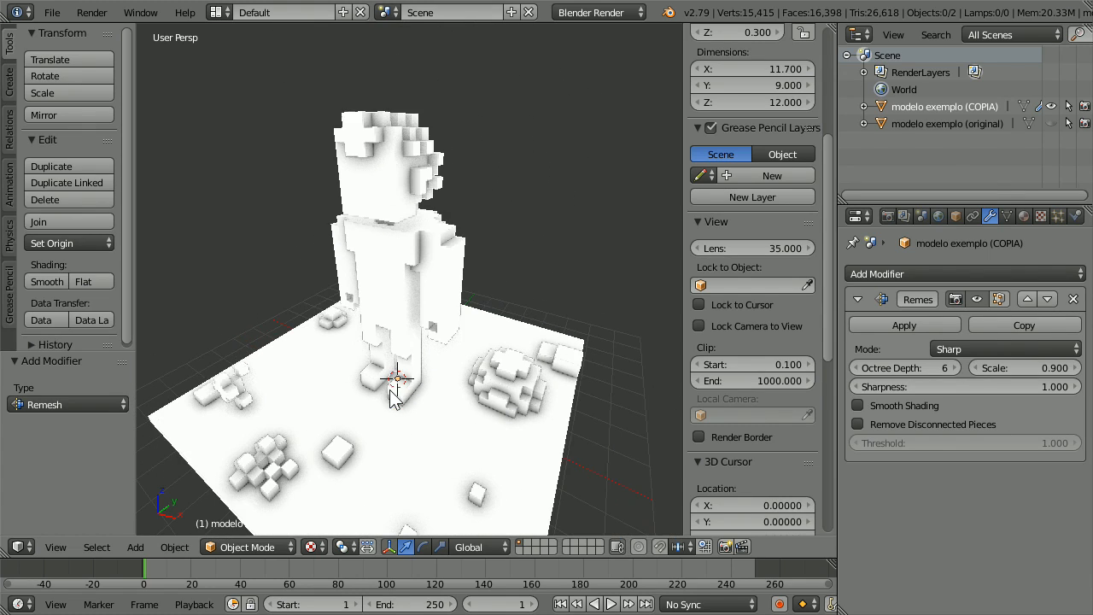
Try a Remesh octree depth of 8 on the copy and bring the depth back to 6.
click(955, 367)
click(956, 368)
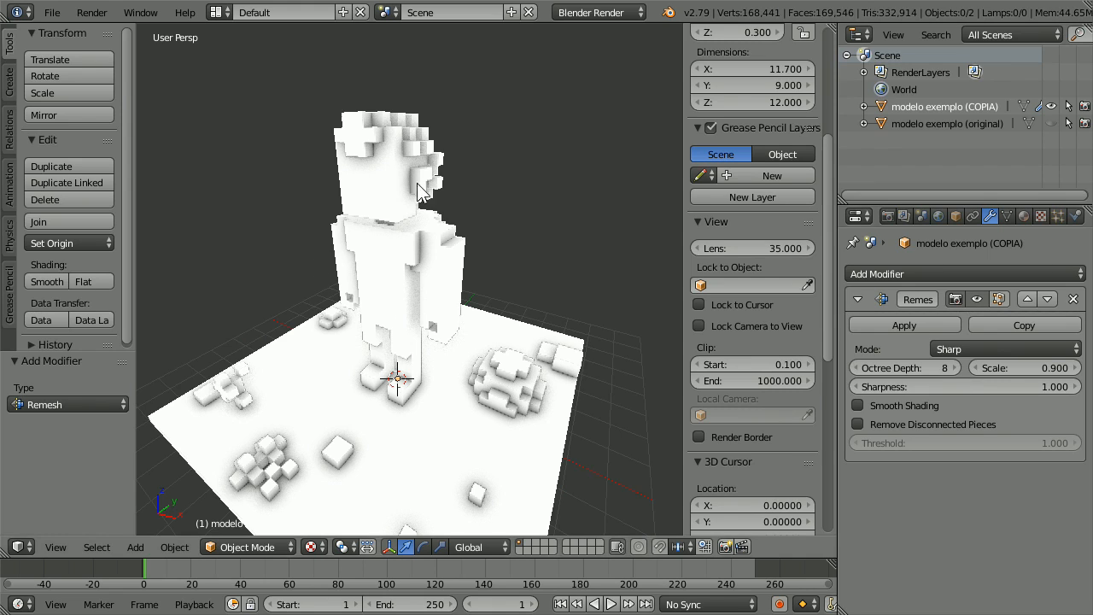
click(854, 367)
click(854, 367)
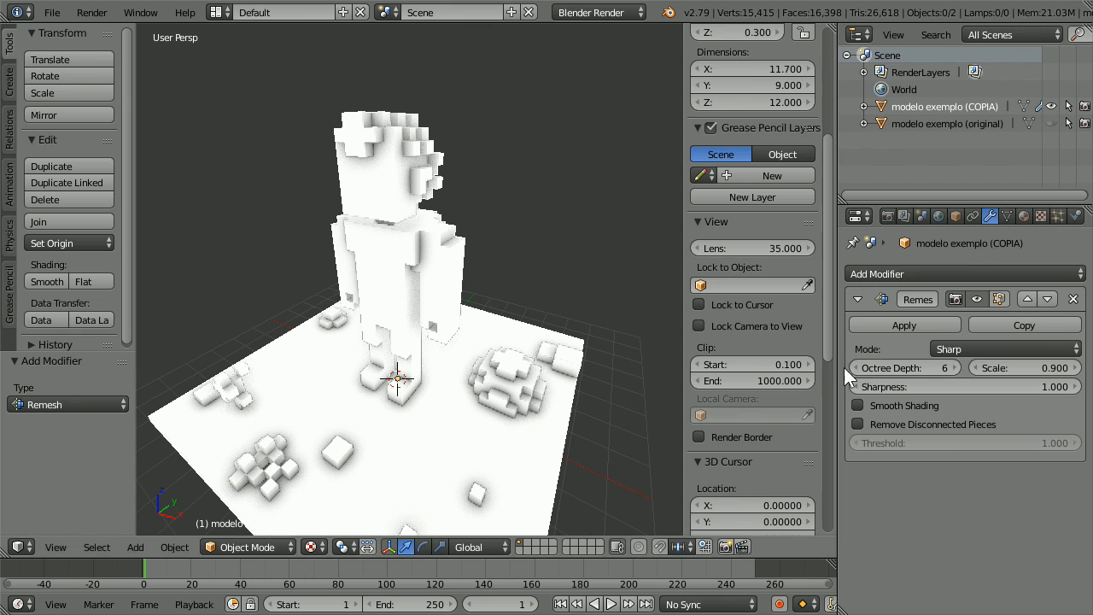
click(854, 367)
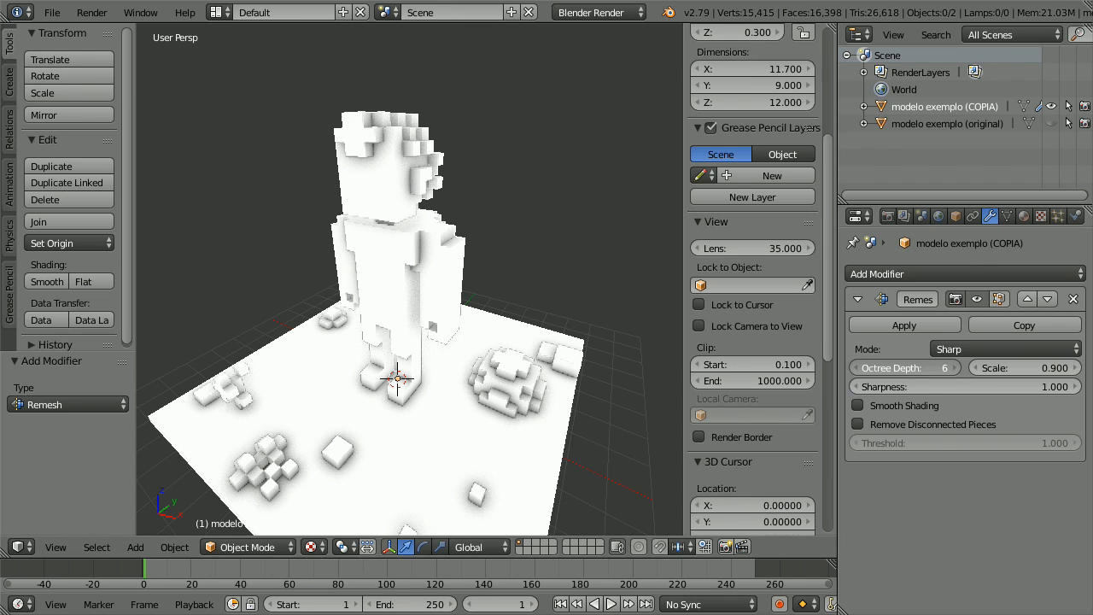
click(955, 367)
Check the remeshed copy from other sides and apply the Remesh modifier.
middle_drag(275, 400, 574, 410)
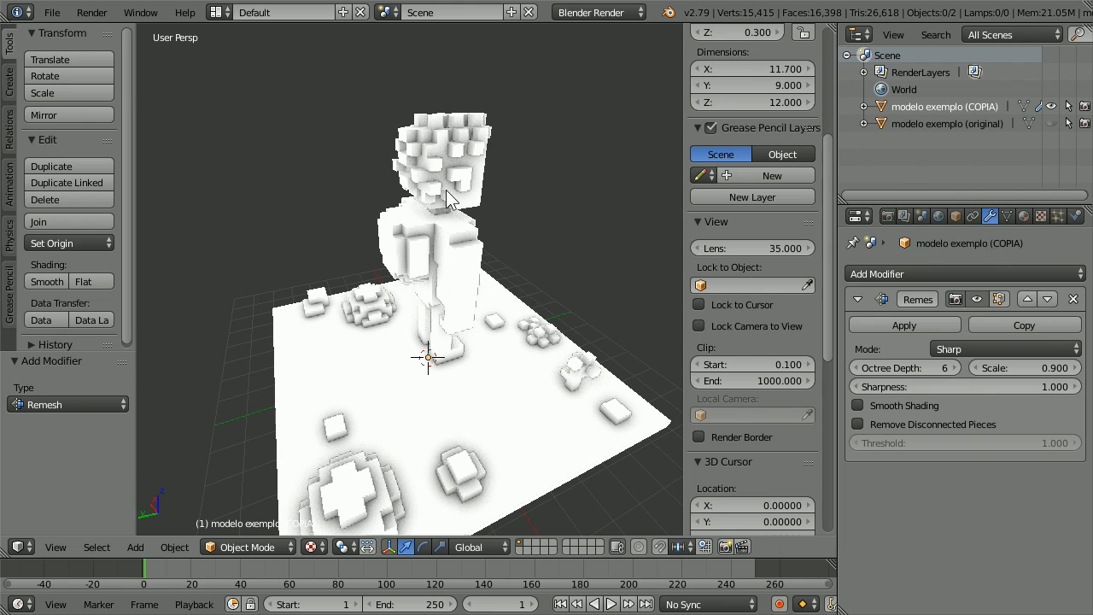
middle_drag(462, 232, 401, 239)
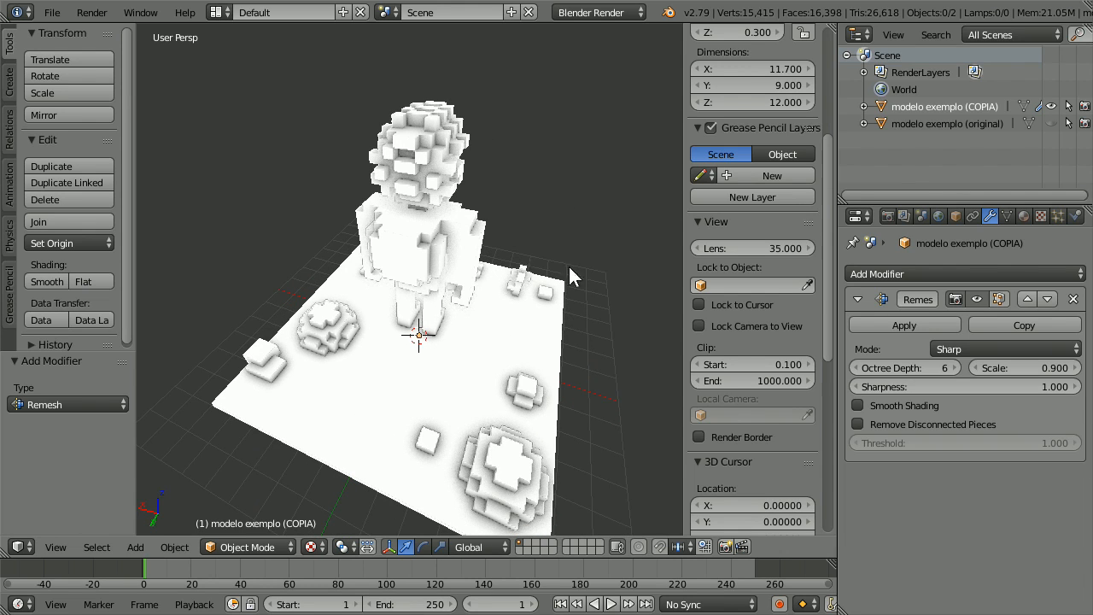
click(891, 324)
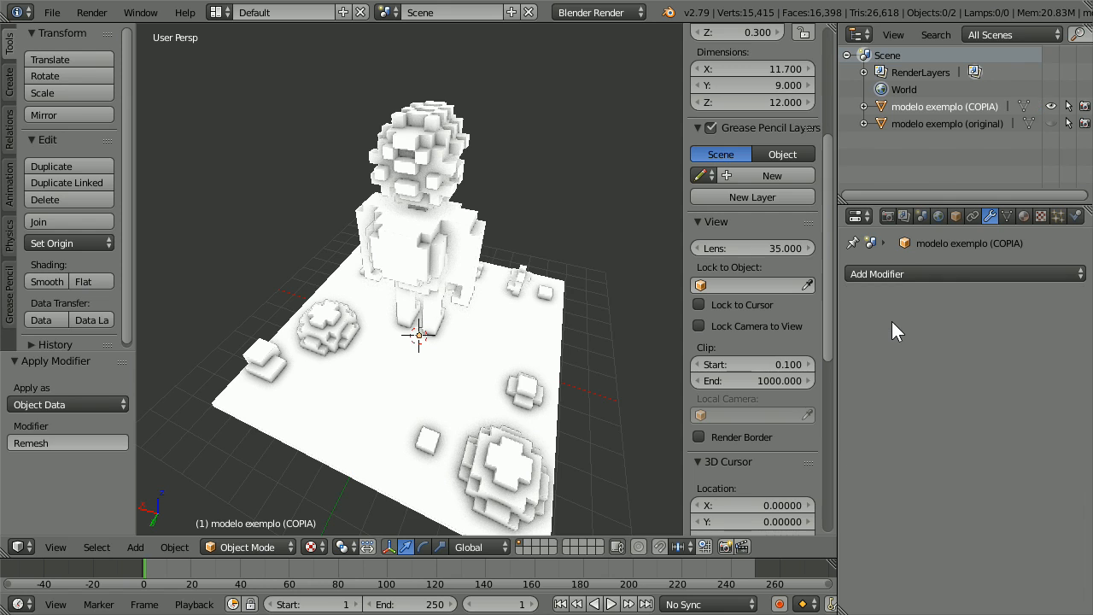
Select the remeshed copy and examine its face grid up close in Edit Mode, returning to Object Mode.
middle_drag(631, 395, 431, 408)
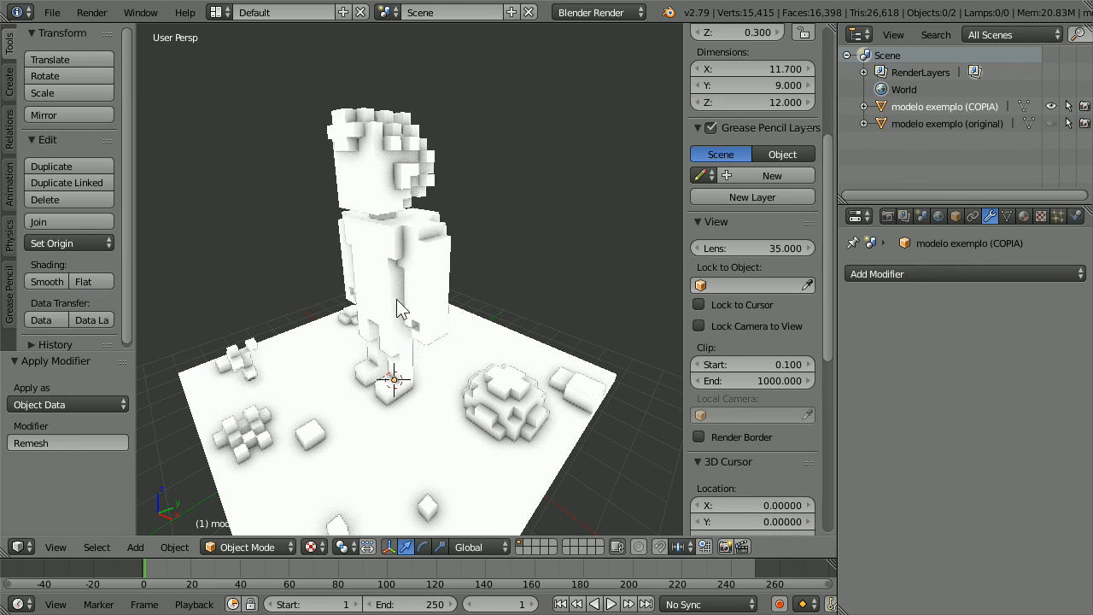
right_click(365, 194)
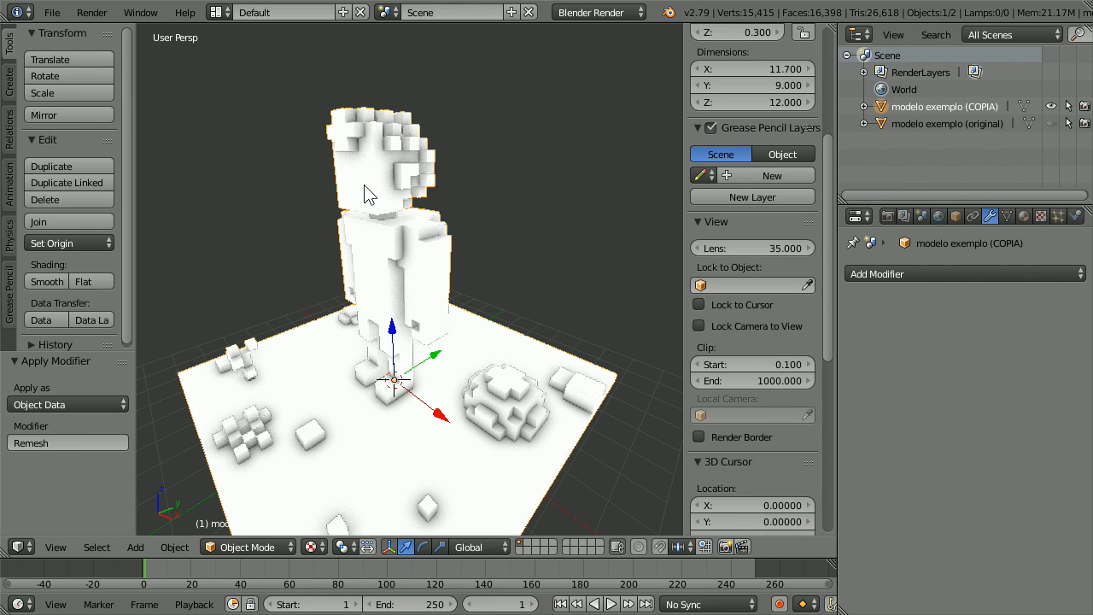
key(Tab)
middle_drag(311, 287, 457, 313)
scroll(394, 263, up, 4)
middle_drag(353, 302, 394, 198)
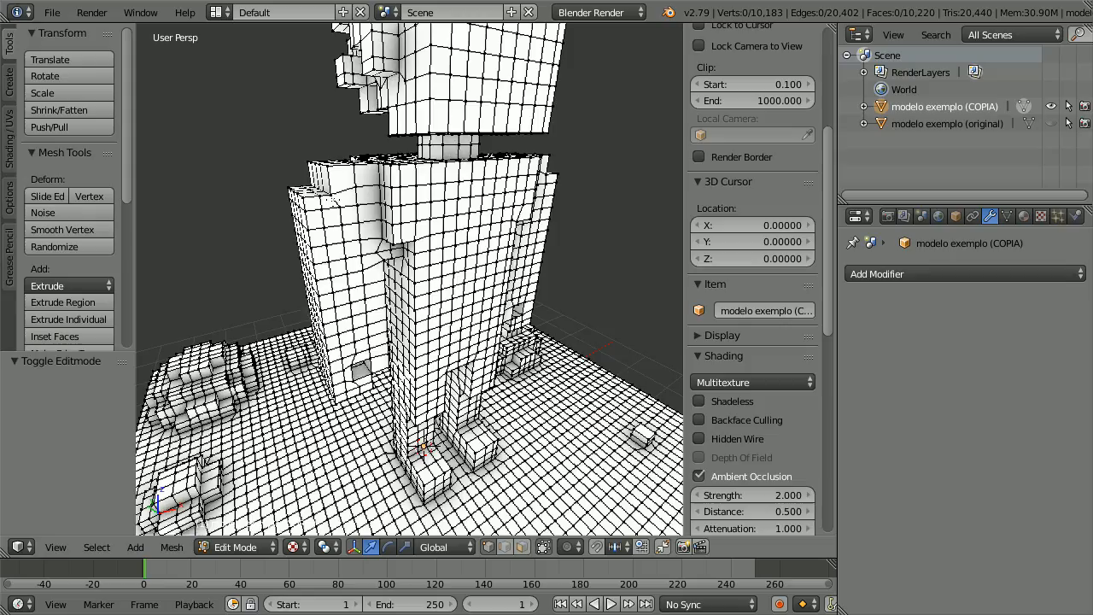
middle_drag(364, 245, 411, 98)
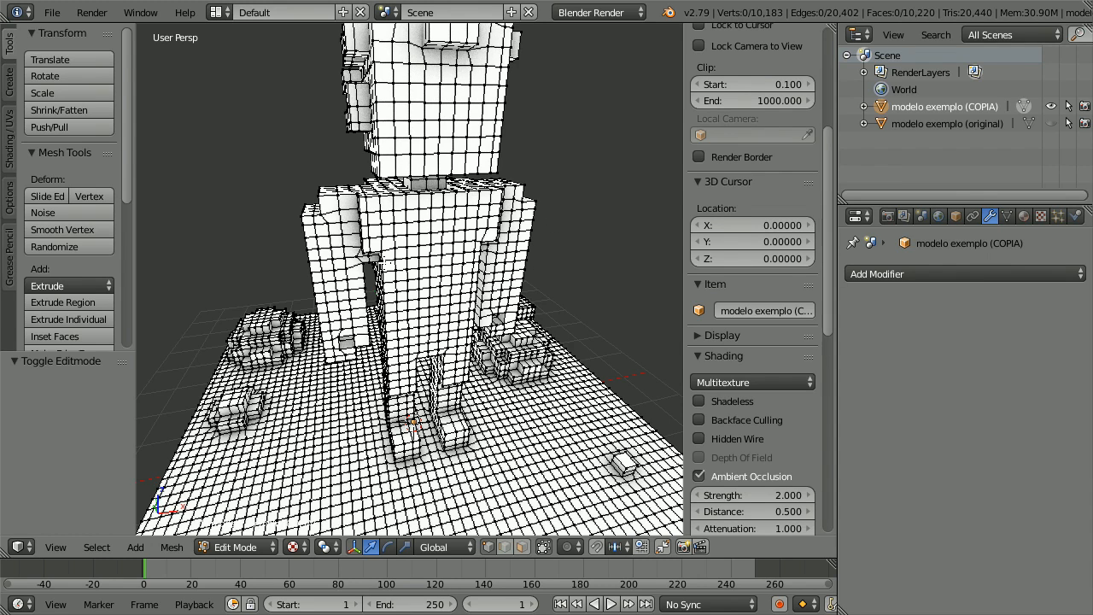
key(Tab)
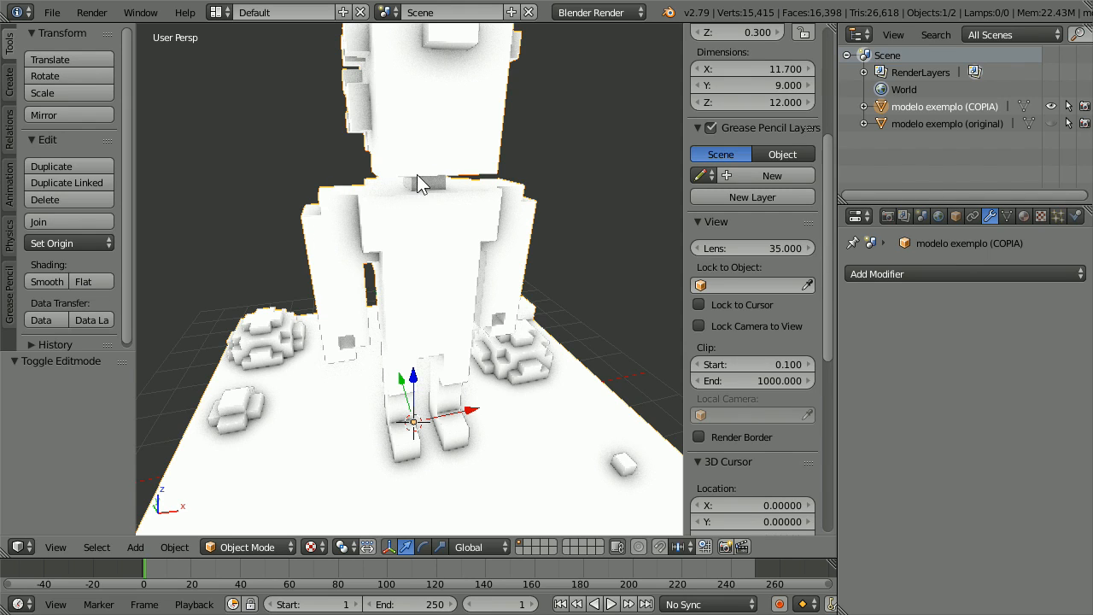
Add a Decimate modifier to the remeshed copy.
click(899, 273)
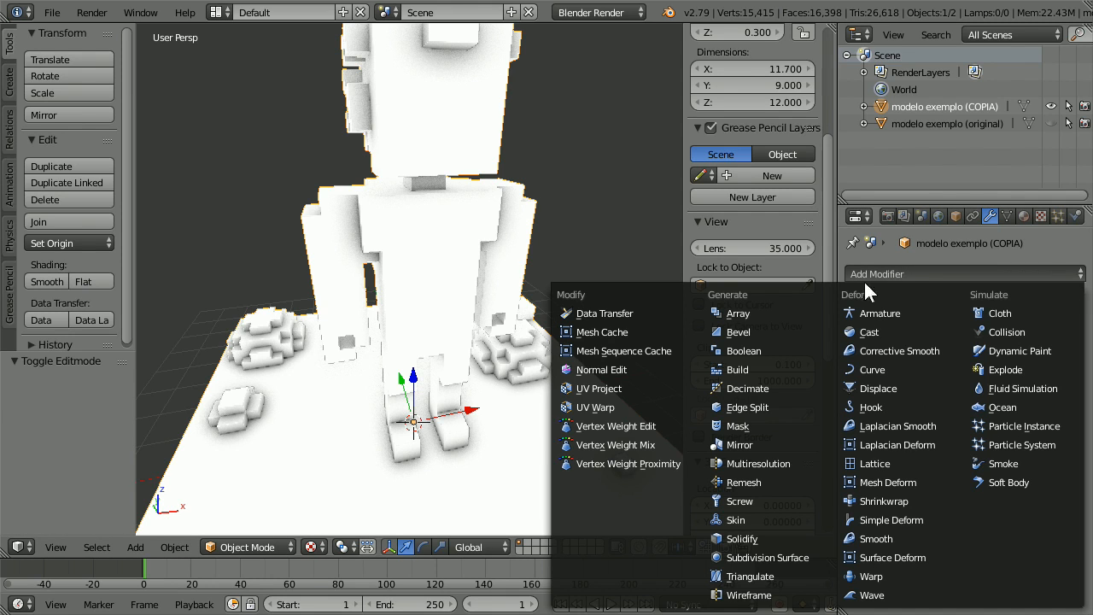
click(762, 386)
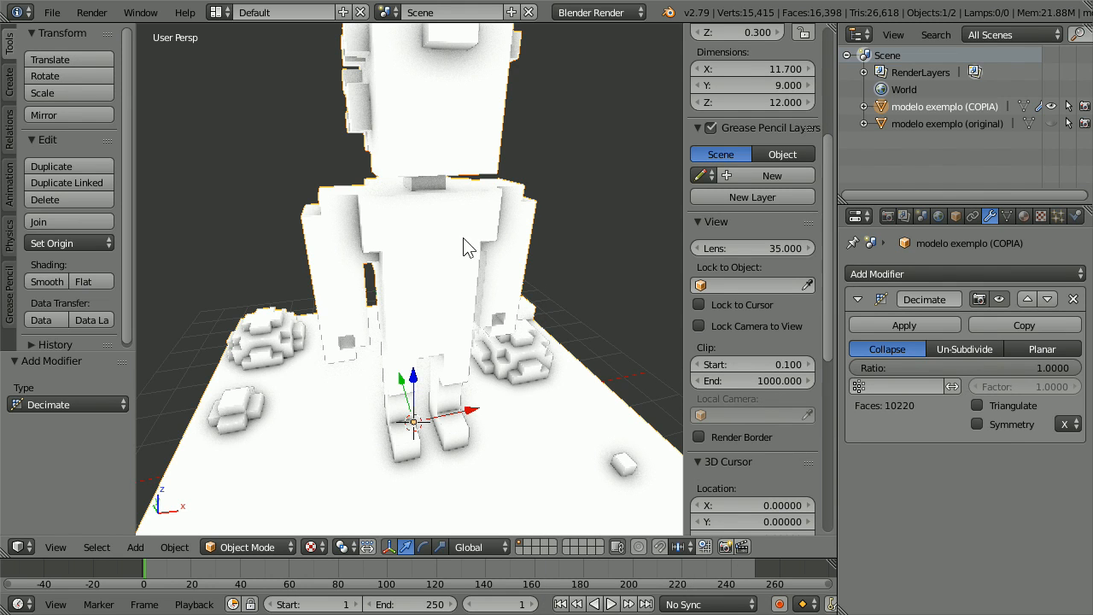
middle_drag(321, 265, 357, 276)
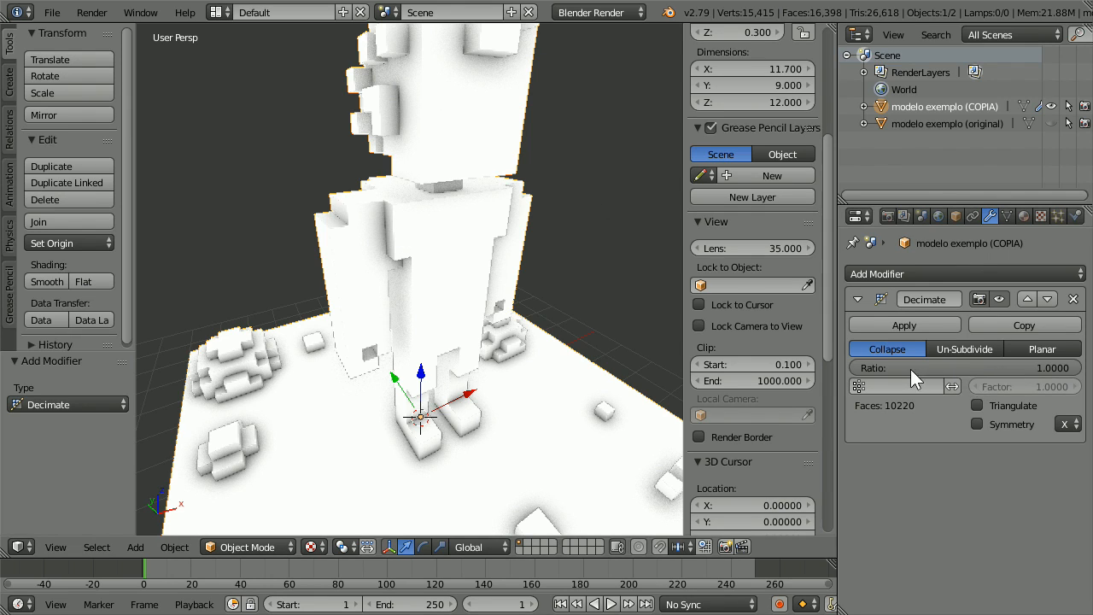
Try a Decimate collapse ratio of 0 and examine how the model's shape changes.
drag(1058, 367, 857, 366)
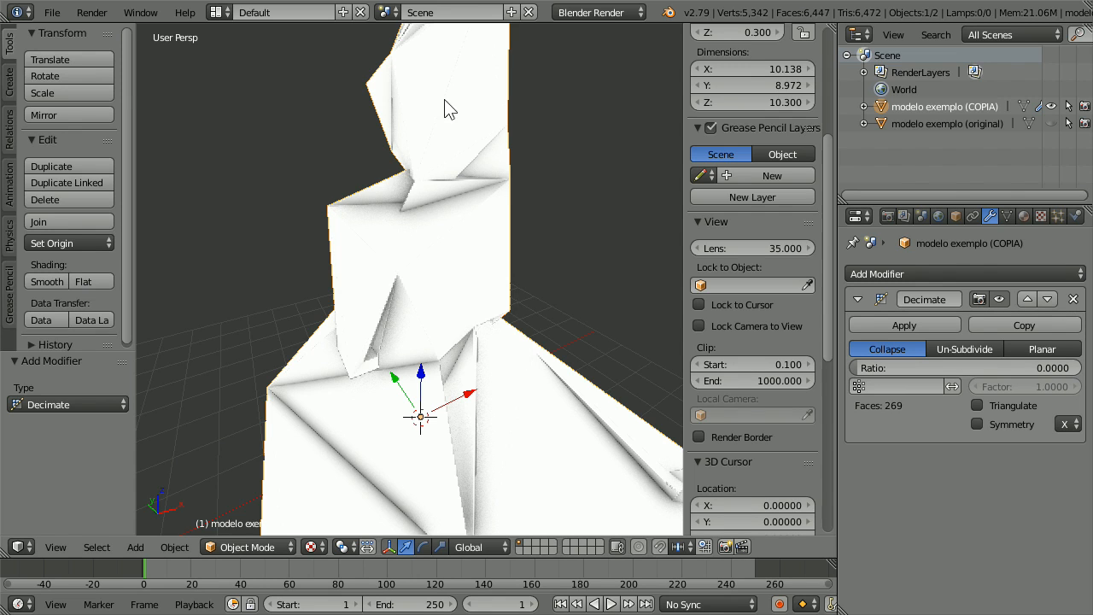
scroll(461, 200, down, 1)
middle_drag(419, 293, 456, 346)
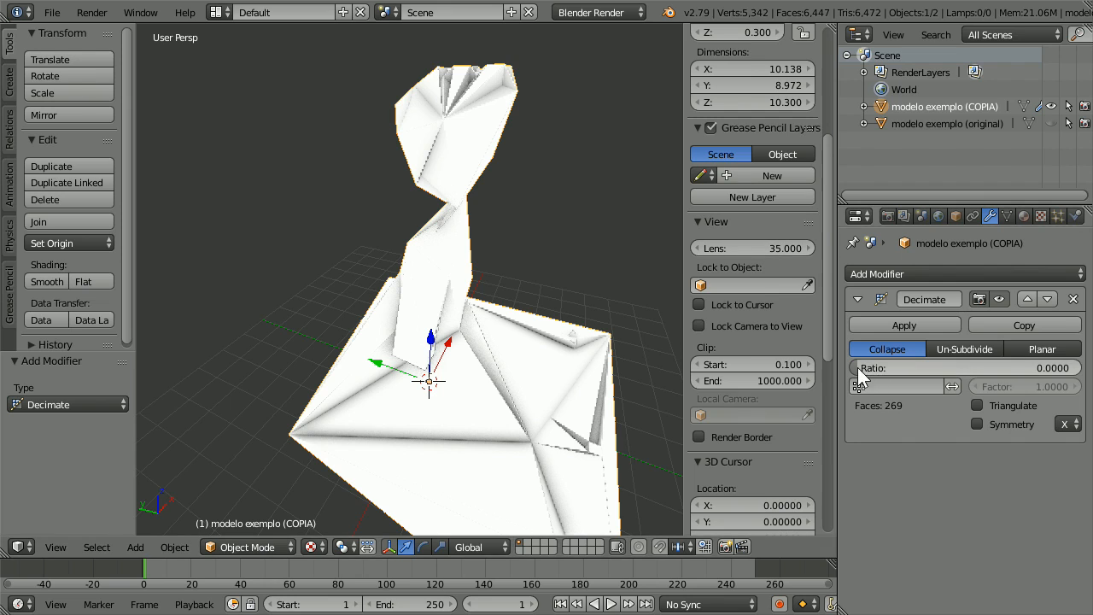
Set the Decimate collapse ratio to 0.1103 and check the voxel shapes from another side.
drag(861, 367, 887, 367)
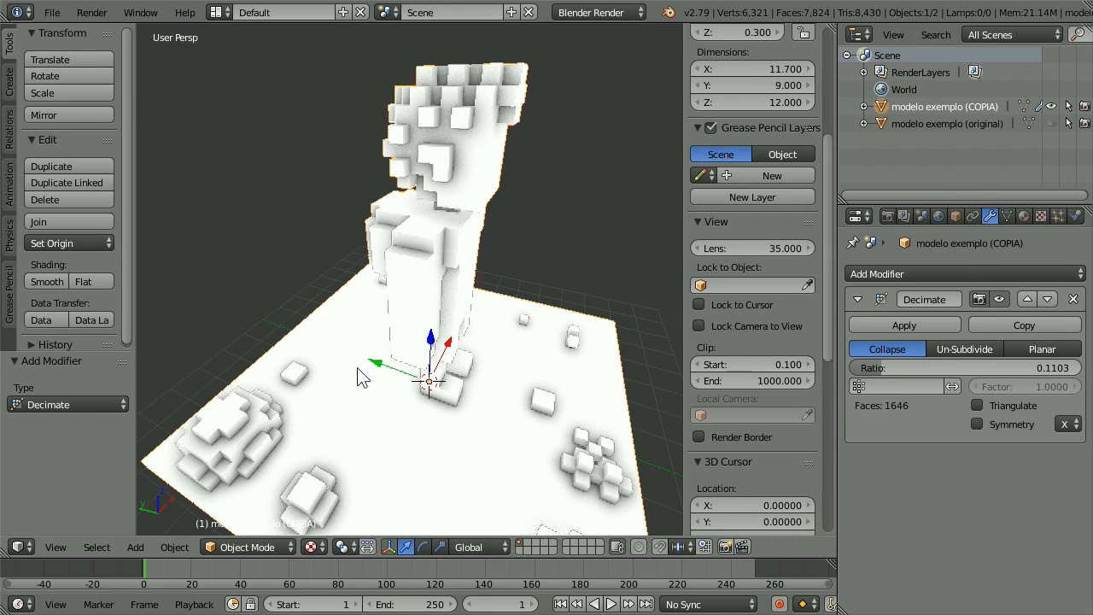
middle_drag(314, 350, 512, 357)
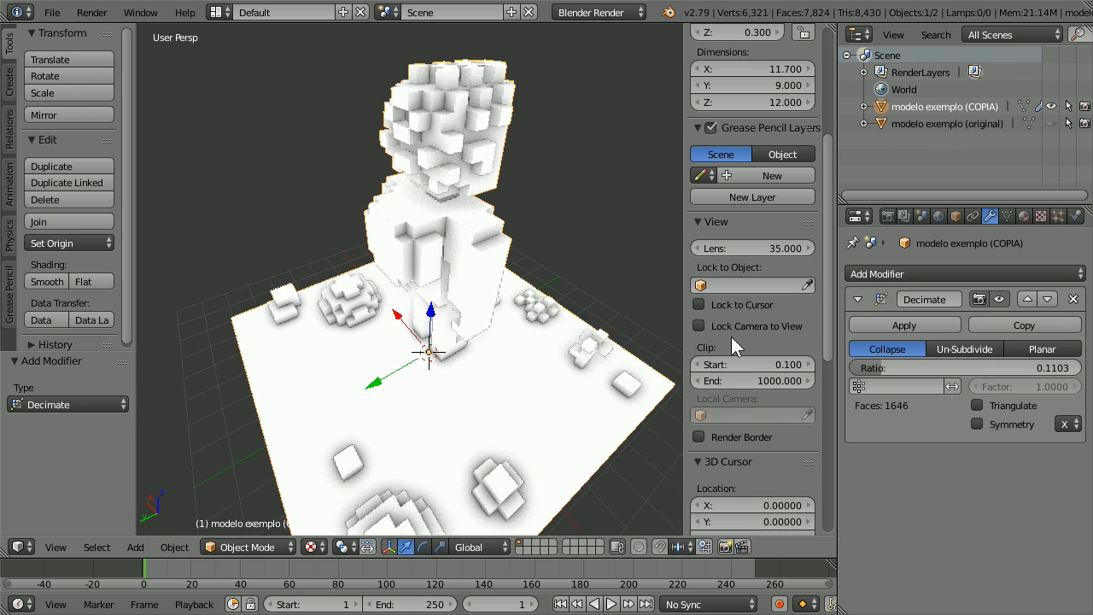
click(889, 367)
key(Return)
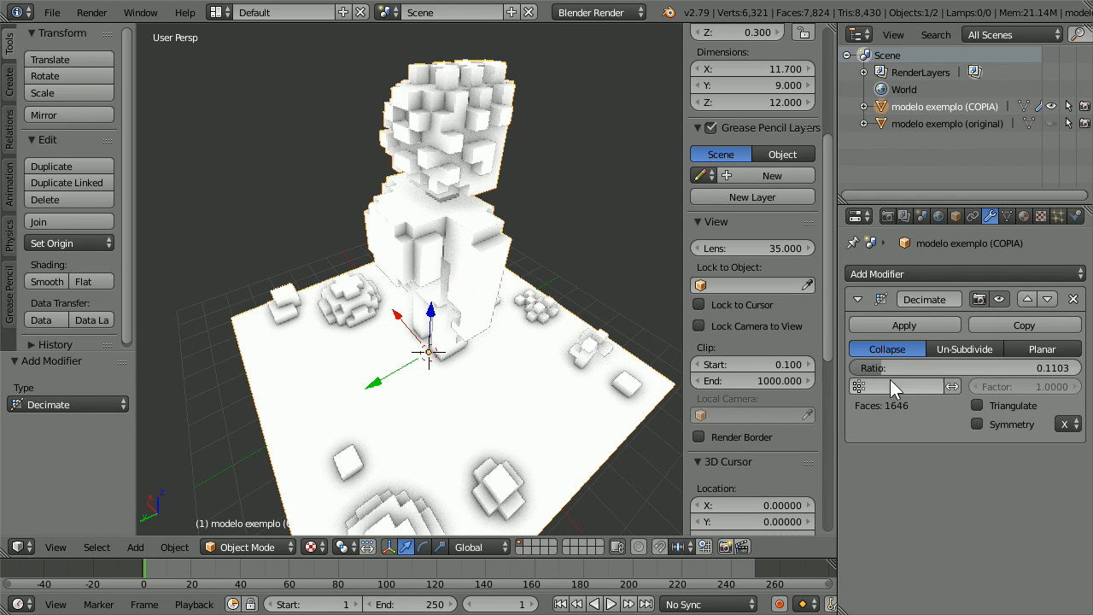
Try a Decimate collapse ratio of 0.0943 and inspect the voxels around the head and shoulders up close.
drag(882, 367, 879, 368)
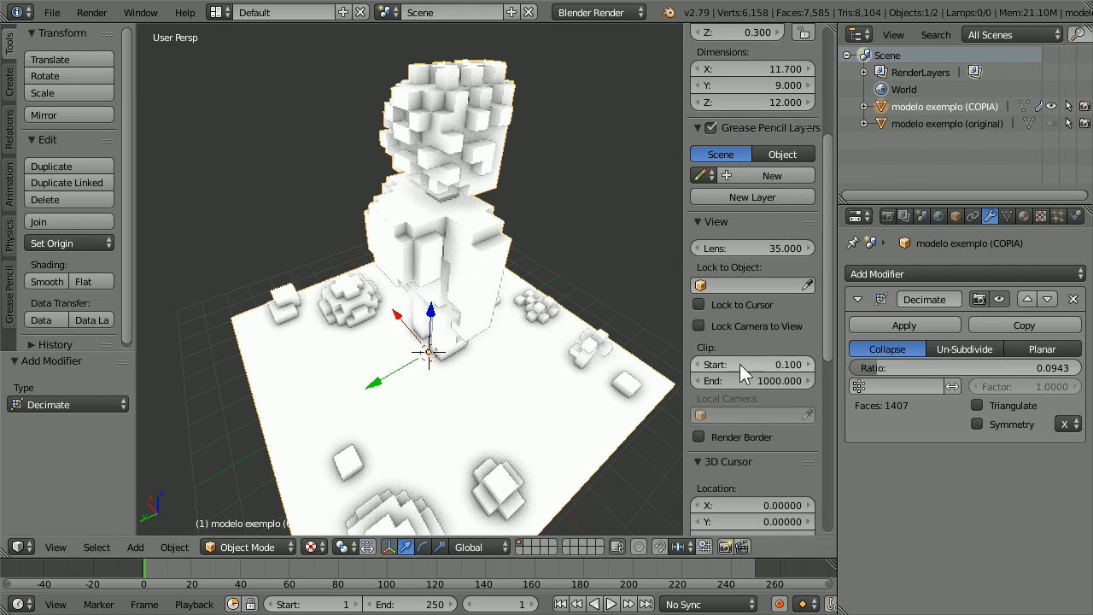
scroll(475, 153, up, 2)
middle_drag(610, 109, 422, 202)
middle_drag(394, 259, 454, 226)
scroll(461, 228, up, 2)
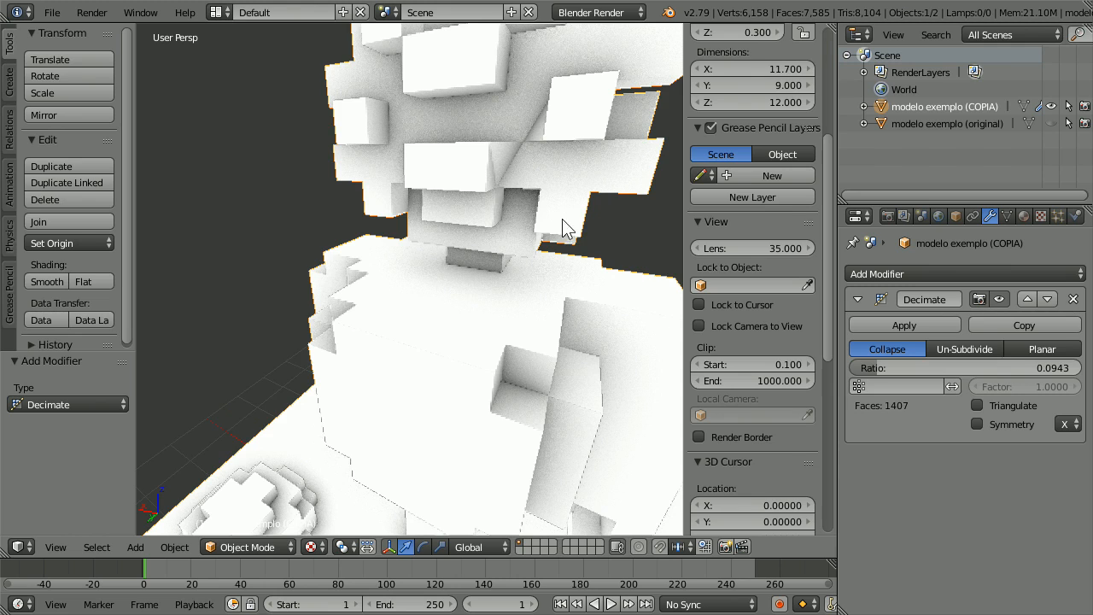
scroll(555, 219, up, 1)
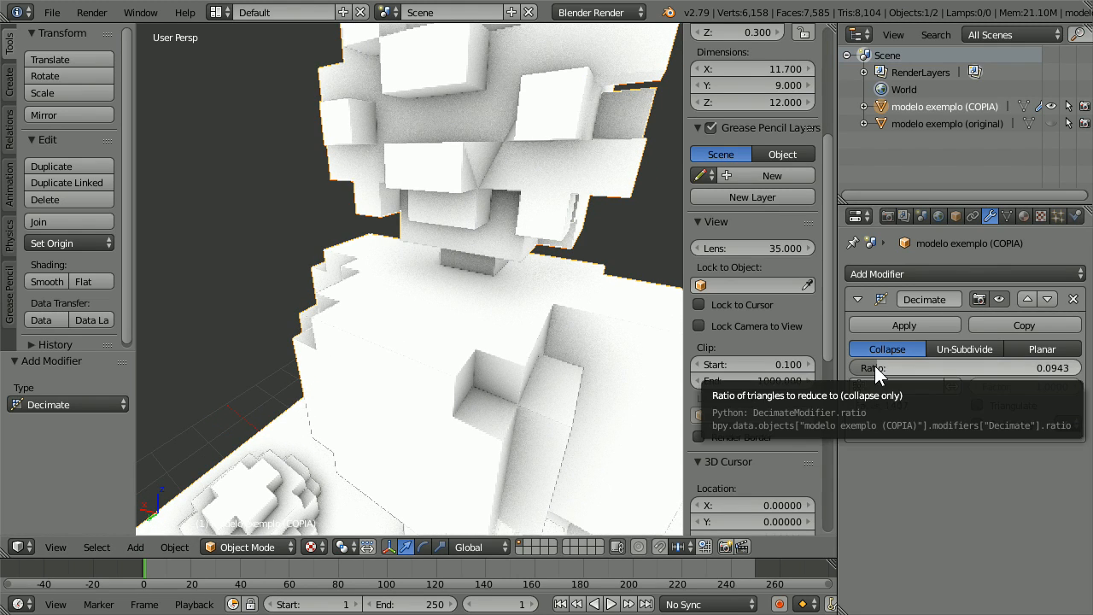
Set the Decimate collapse ratio to 0.0958, check the figure from the front, and apply the modifier to the copy.
drag(875, 365, 888, 366)
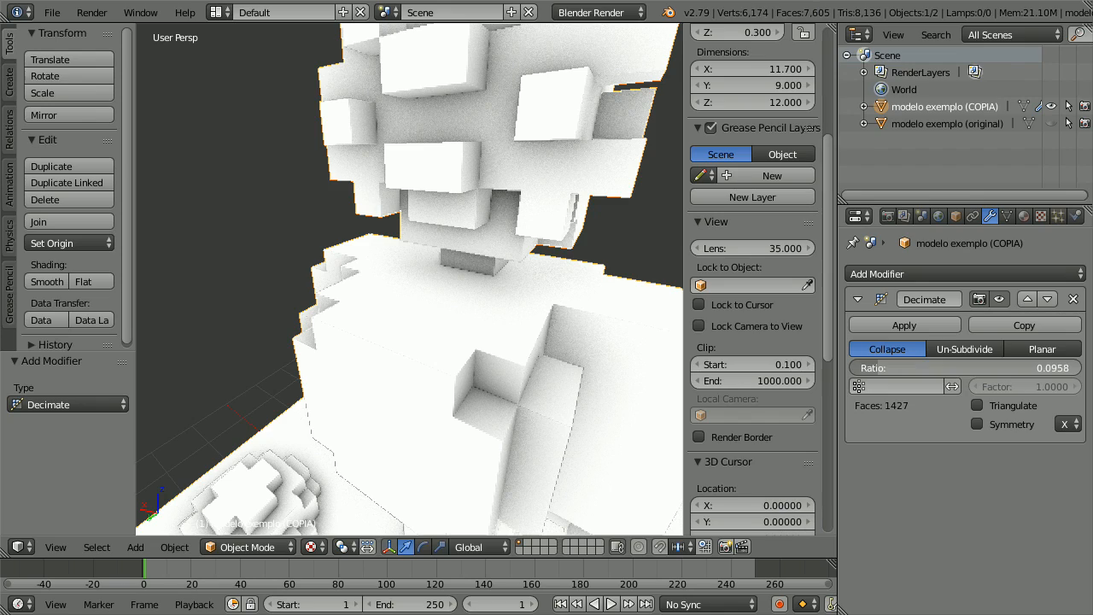
scroll(558, 183, down, 4)
middle_drag(557, 199, 389, 400)
mouse_move(484, 452)
middle_down()
mouse_move(287, 446)
mouse_move(486, 454)
middle_up()
mouse_move(556, 370)
middle_down()
mouse_move(542, 435)
mouse_move(564, 376)
middle_up()
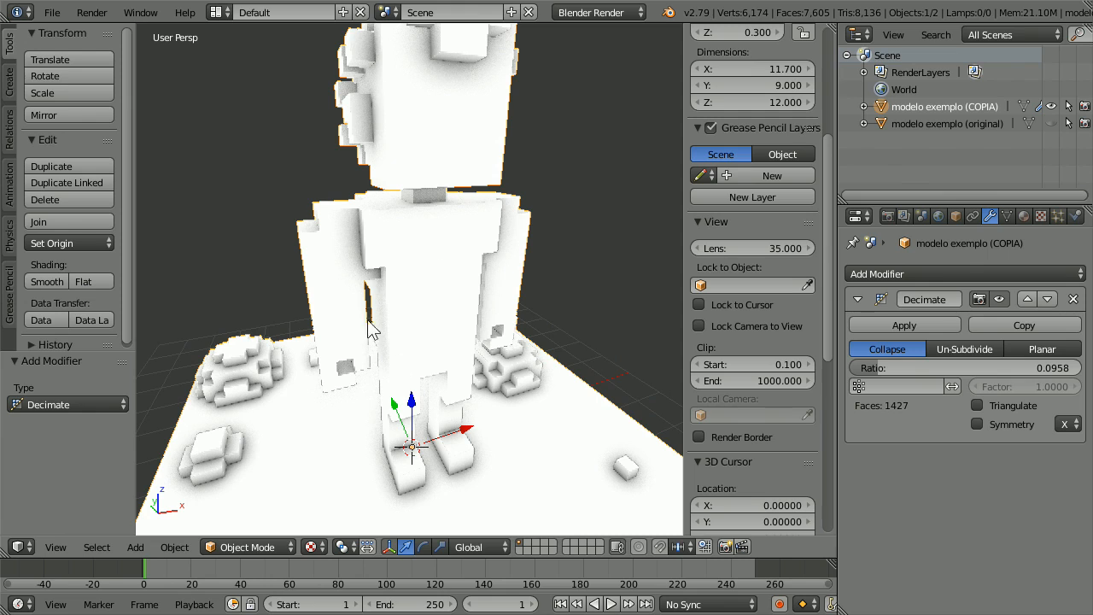
click(895, 324)
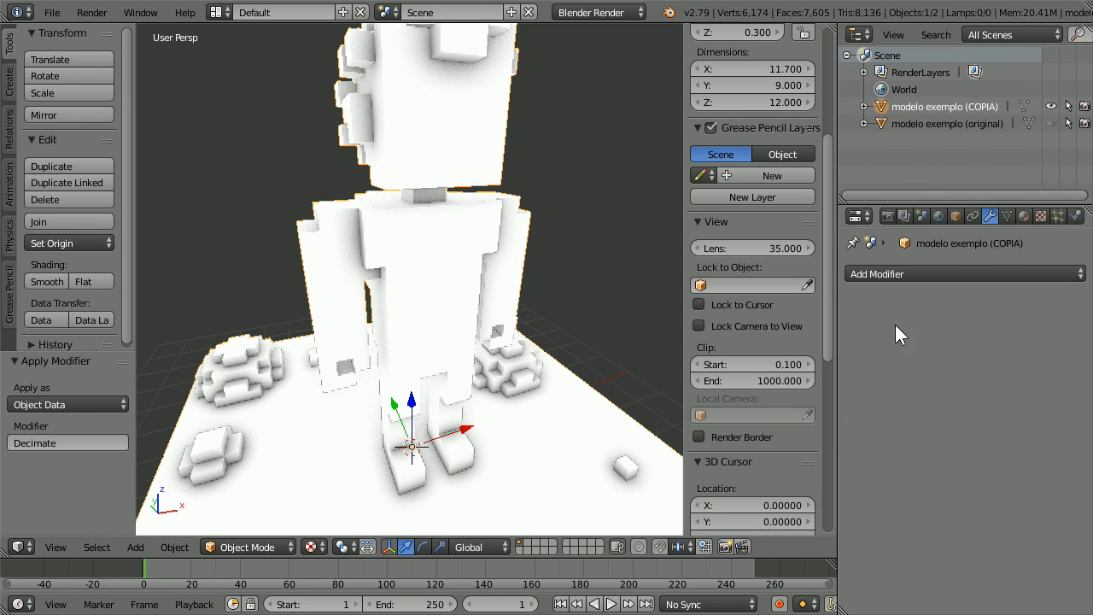
middle_drag(607, 281, 585, 323)
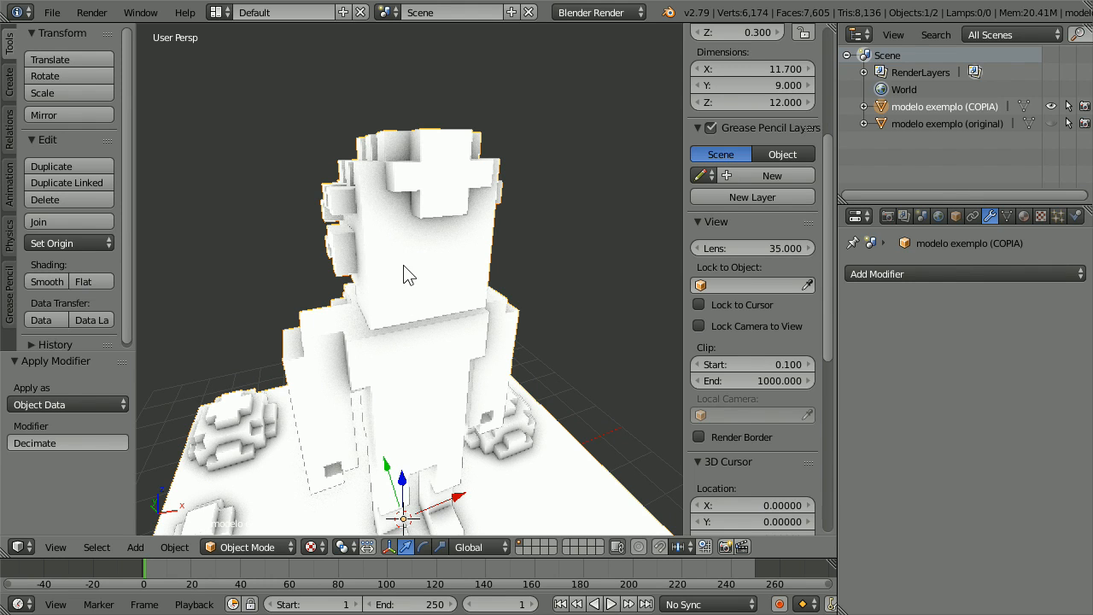
Examine the decimated copy's triangle layout on the figure and base from several sides in Edit Mode.
key(Tab)
middle_drag(422, 338, 430, 350)
middle_drag(642, 364, 602, 234)
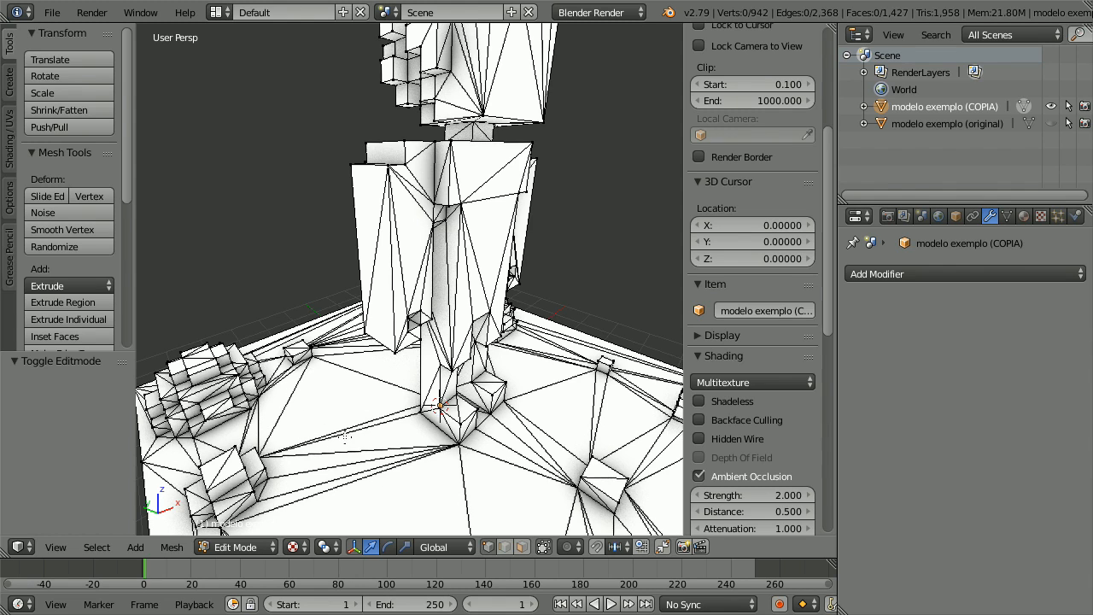
middle_drag(314, 427, 524, 518)
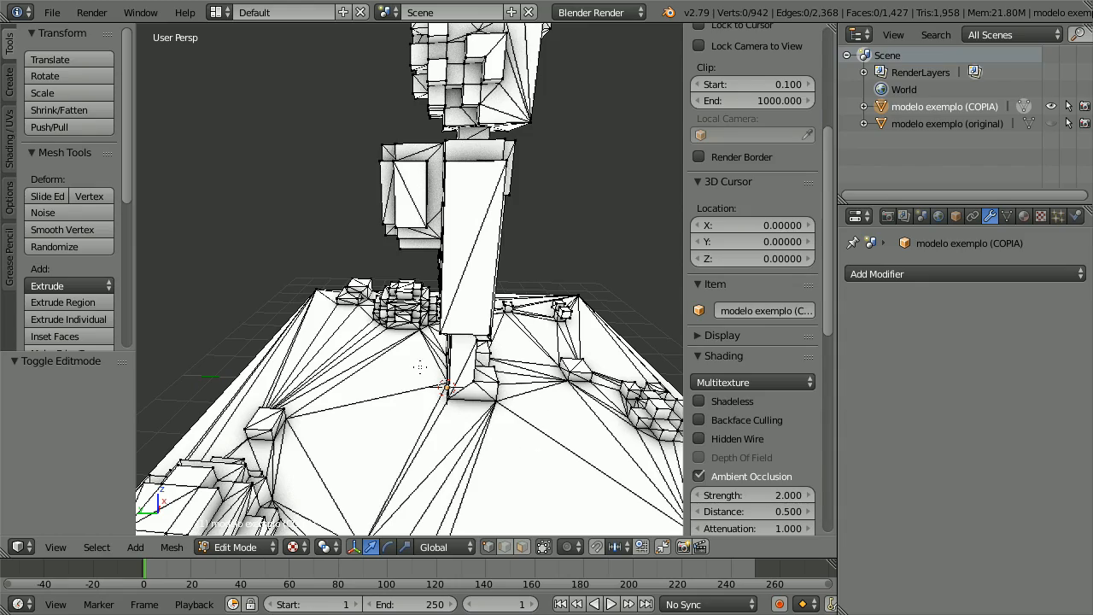
middle_drag(440, 375, 389, 352)
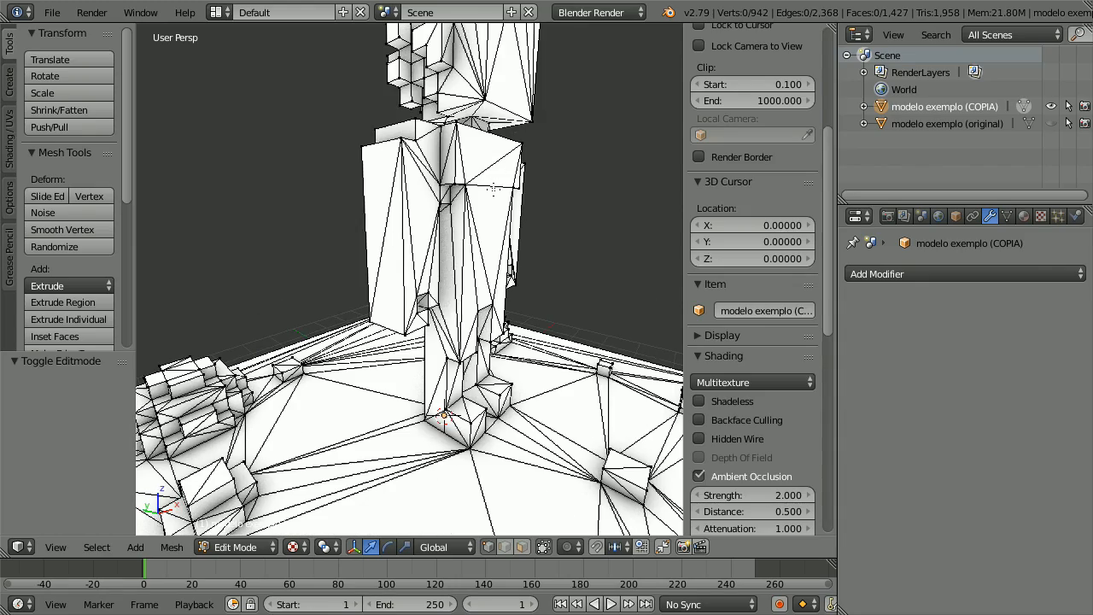
middle_drag(571, 166, 557, 299)
mouse_move(586, 277)
middle_down()
mouse_move(538, 337)
mouse_move(537, 245)
mouse_move(510, 301)
mouse_move(219, 324)
mouse_move(401, 294)
mouse_move(589, 286)
mouse_move(558, 313)
mouse_move(539, 291)
mouse_move(567, 521)
middle_up()
middle_drag(492, 283, 658, 286)
middle_drag(658, 286, 512, 286)
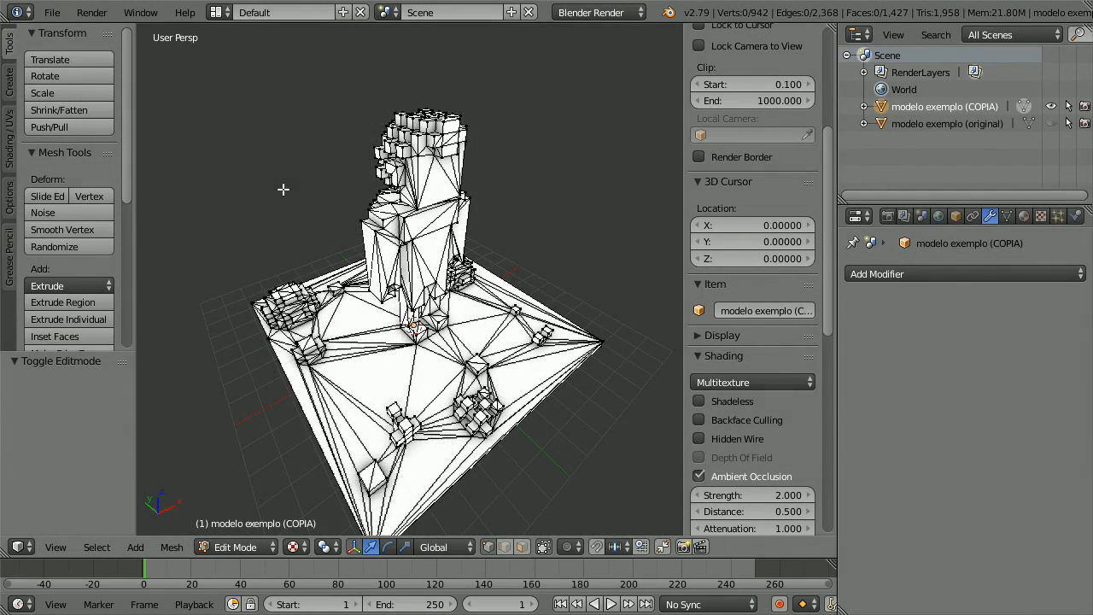